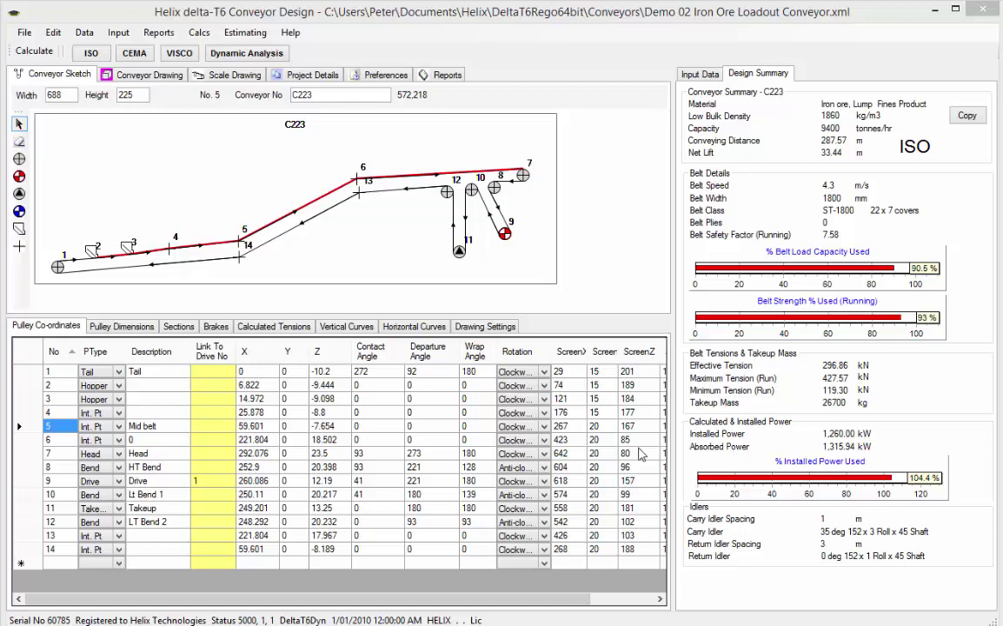
Create a new empty conveyor file Test1.xml in Conveyors, discarding the demo's changes.
{"action": "left_click", "coordinate": [26, 35]}
{"action": "left_click", "coordinate": [68, 52]}
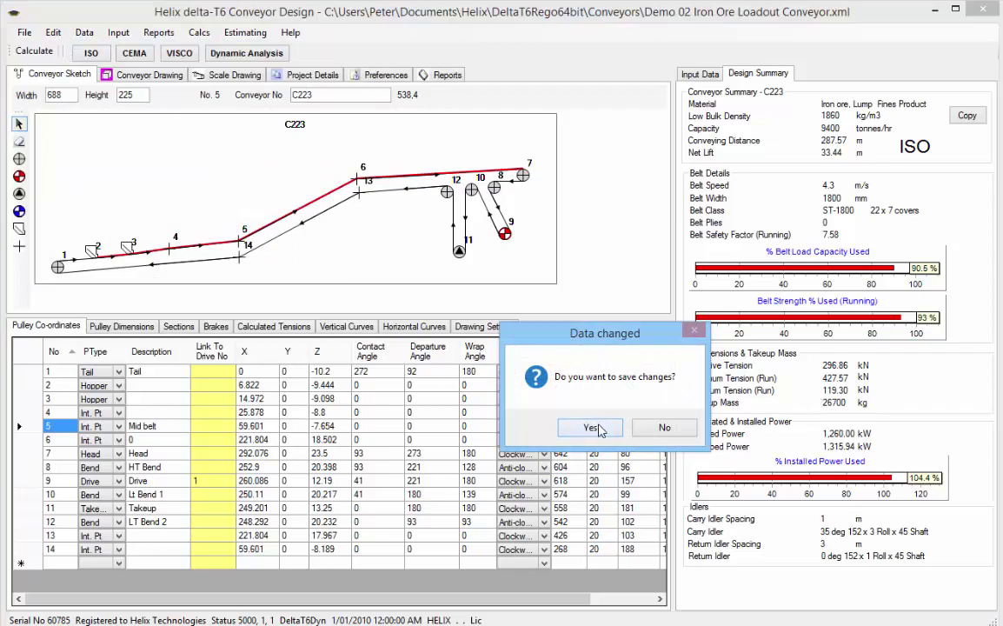
{"action": "left_click", "coordinate": [661, 428]}
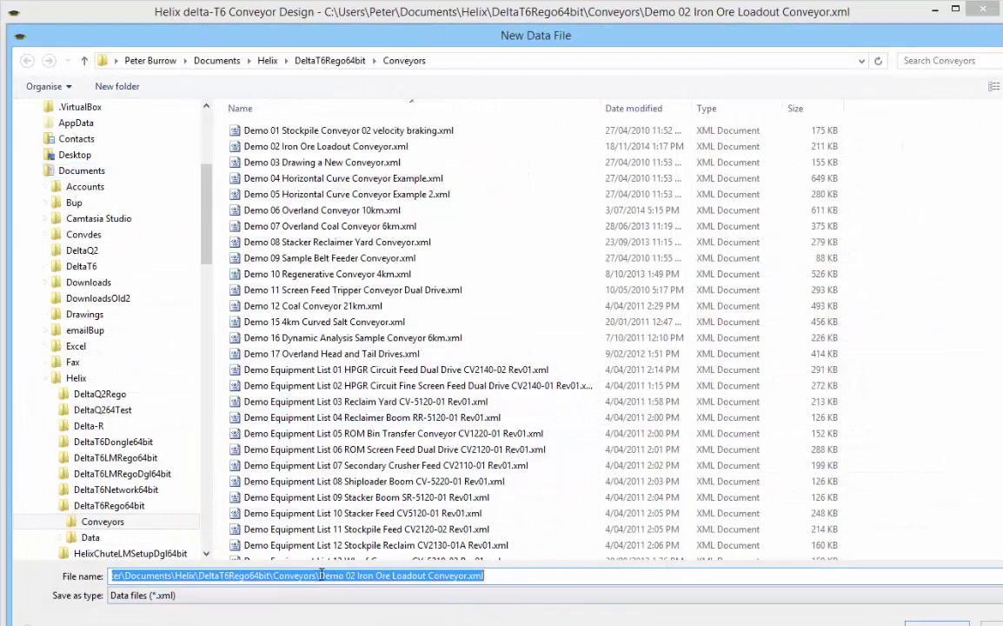
{"action": "mouse_move", "coordinate": [320, 576]}
{"action": "left_mouse_down"}
{"action": "mouse_move", "coordinate": [511, 575]}
{"action": "mouse_move", "coordinate": [465, 577]}
{"action": "left_mouse_up"}
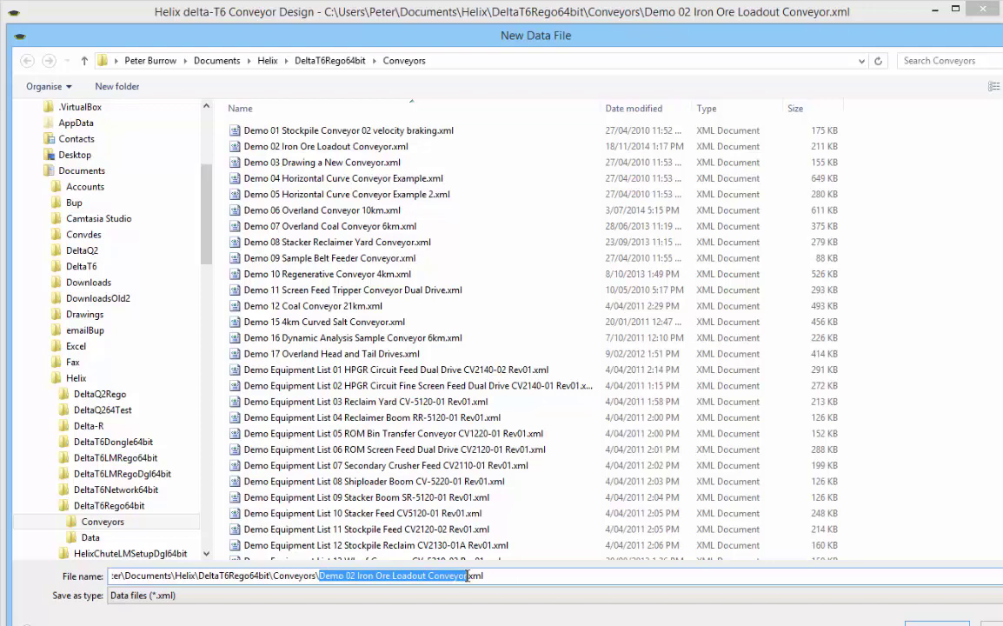
{"action": "type", "text": "Test"}
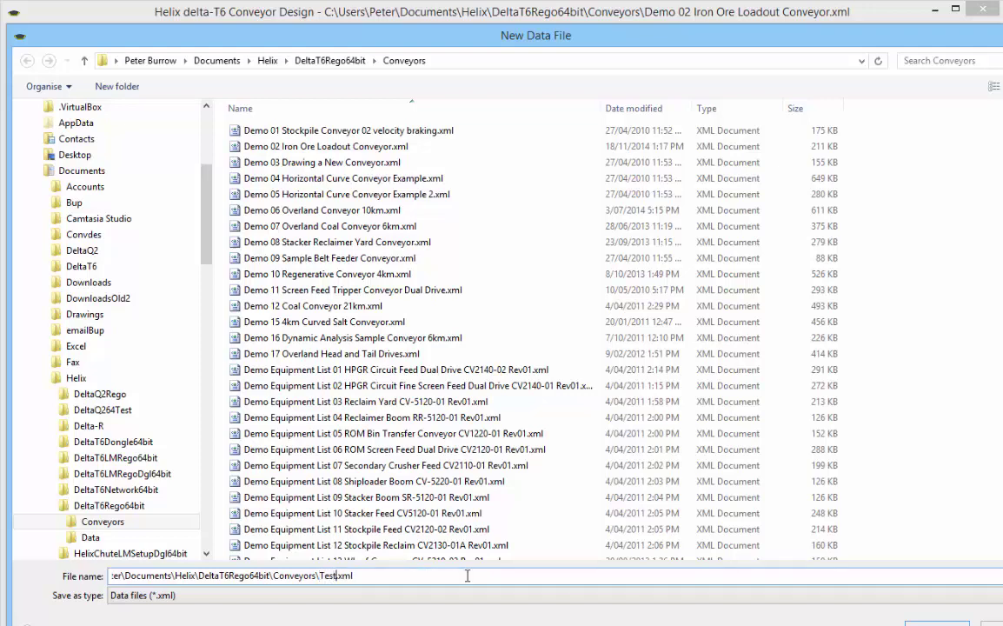
{"action": "type", "text": "1"}
{"action": "left_click", "coordinate": [937, 622]}
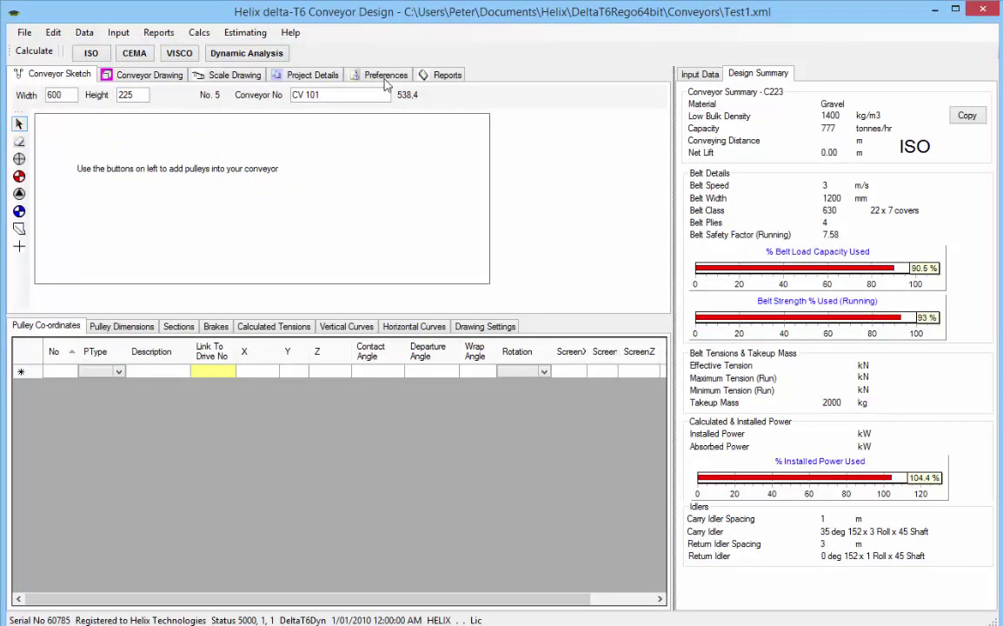
Change the sketch Width value from 600 to 800.
{"action": "left_click_drag", "start_coordinate": [66, 94], "coordinate": [21, 93]}
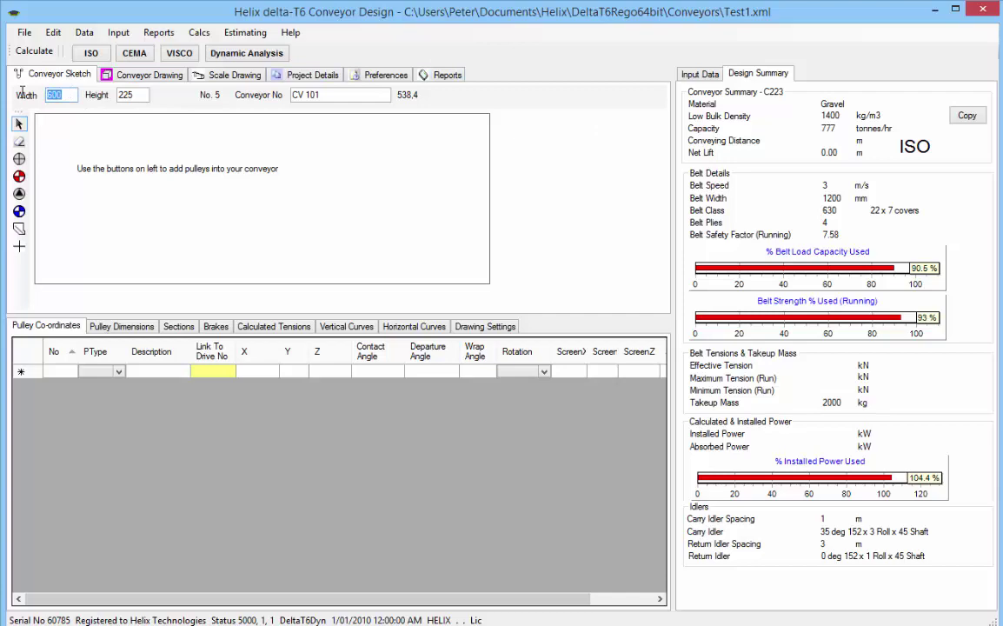
{"action": "type", "text": "8"}
{"action": "key", "text": "Tab"}
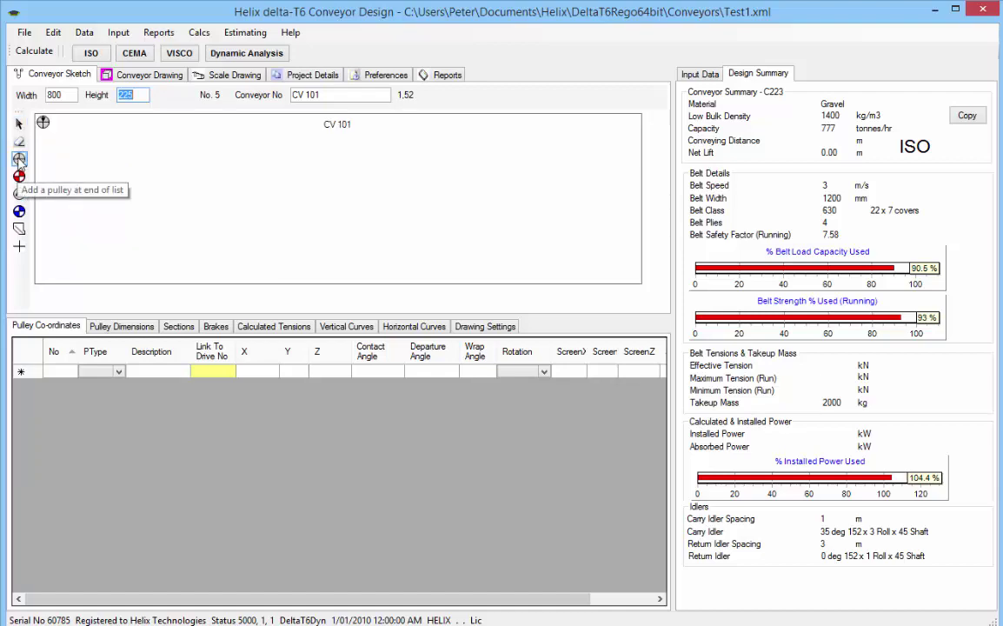
Place pulley 1 at the sketch's lower left with a hopper just to its right.
{"action": "left_click", "coordinate": [19, 159]}
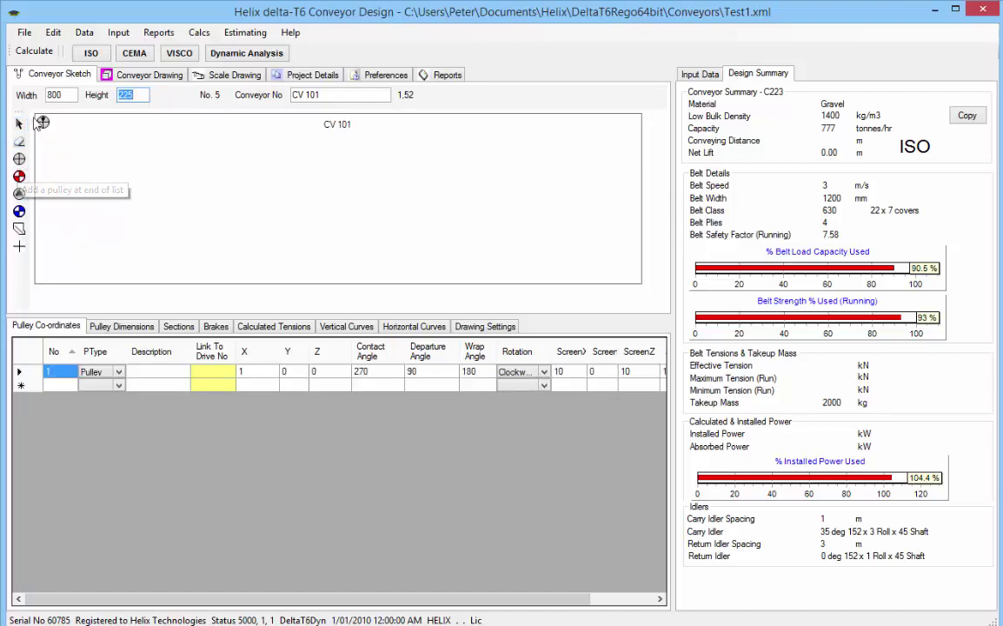
{"action": "left_click", "coordinate": [57, 254]}
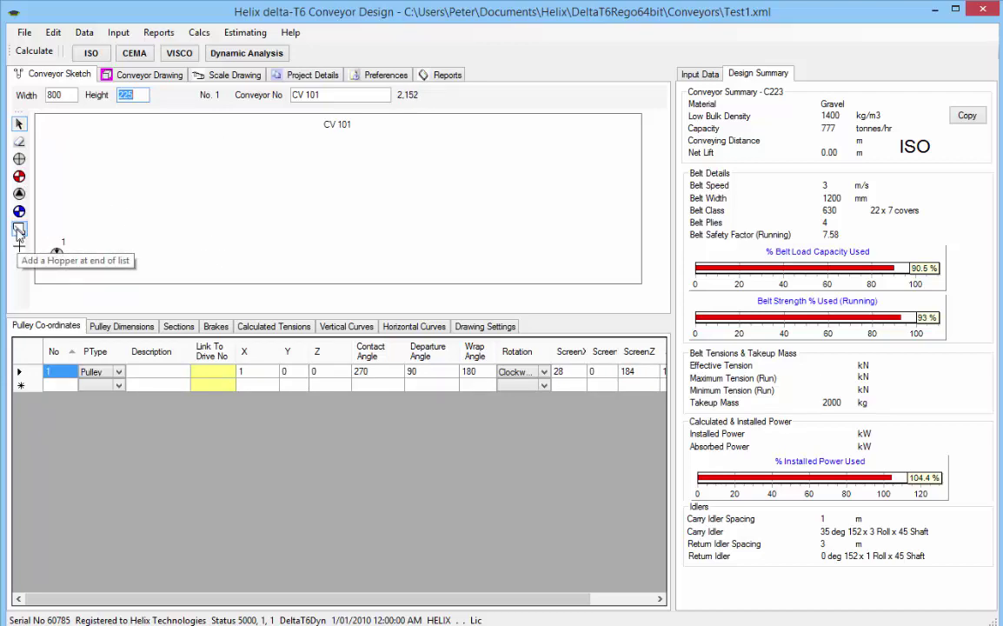
{"action": "left_click", "coordinate": [19, 229]}
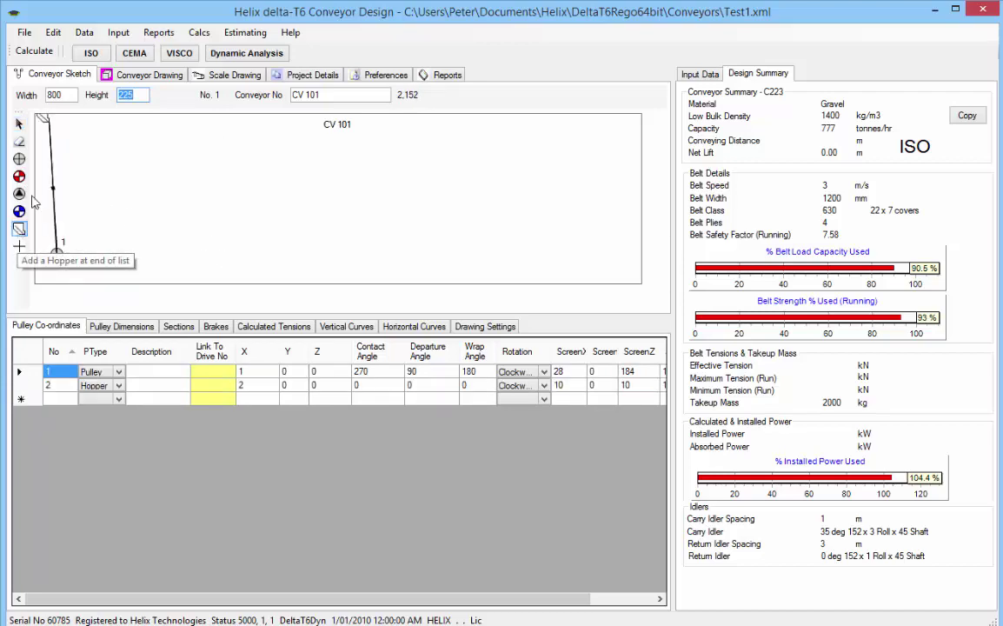
{"action": "left_click", "coordinate": [92, 250]}
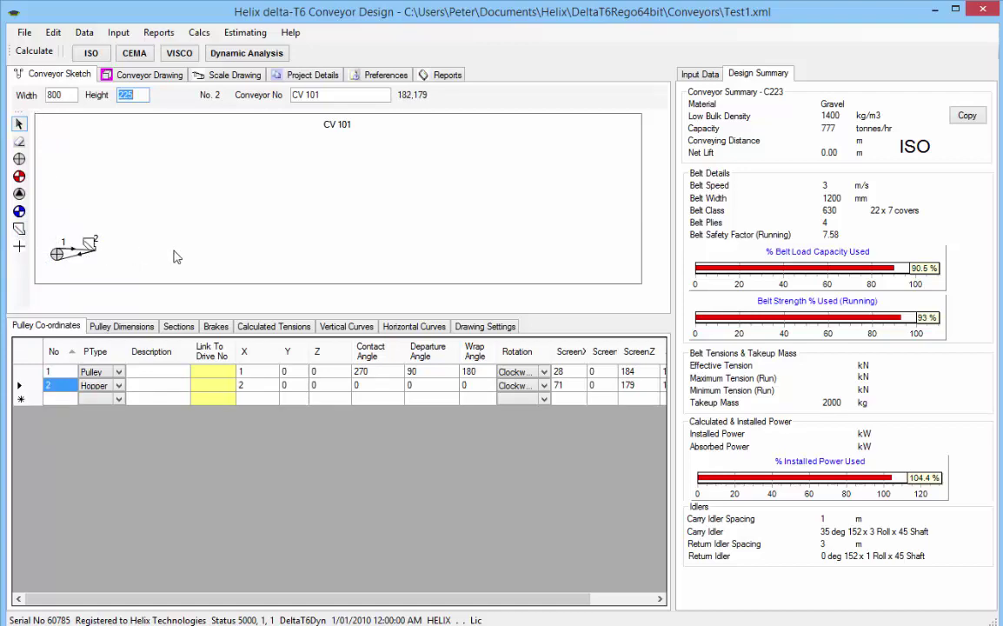
Add intermediate points 3, 4 and 5 rightward along the bottom belt line.
{"action": "left_click", "coordinate": [20, 246]}
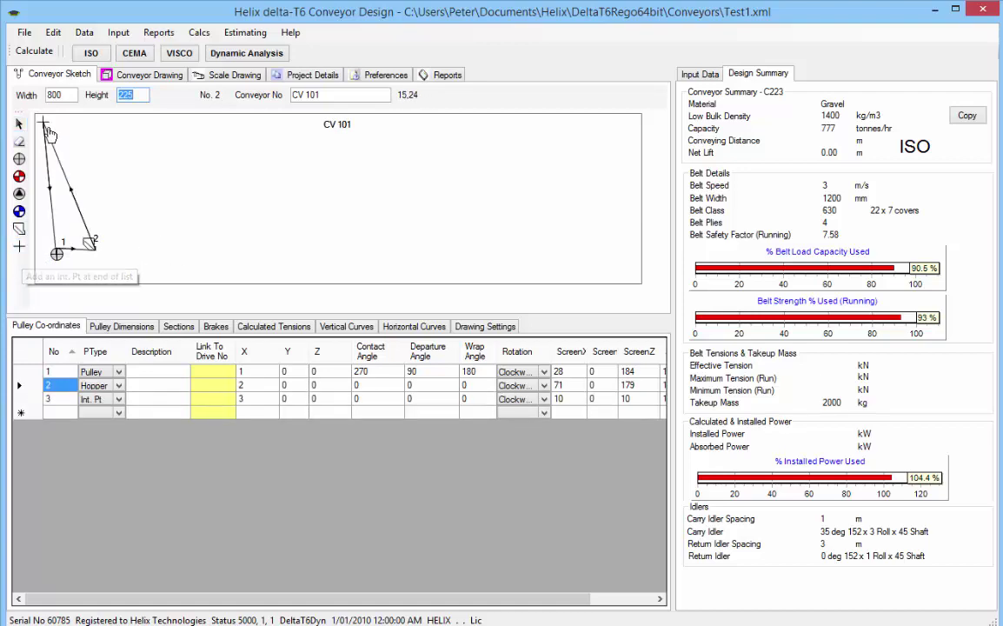
{"action": "left_click", "coordinate": [136, 253]}
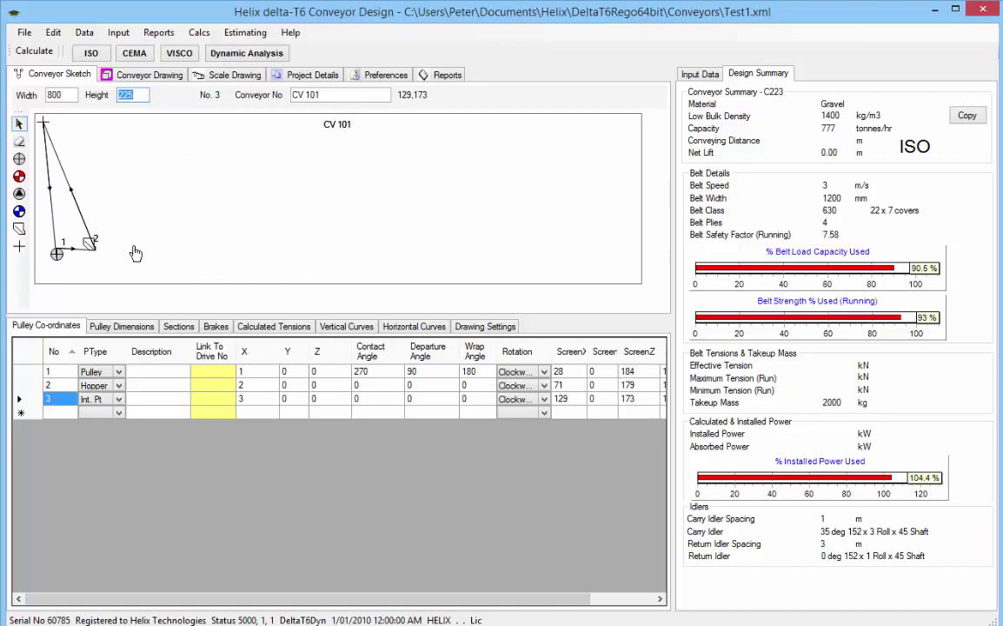
{"action": "left_click", "coordinate": [135, 252]}
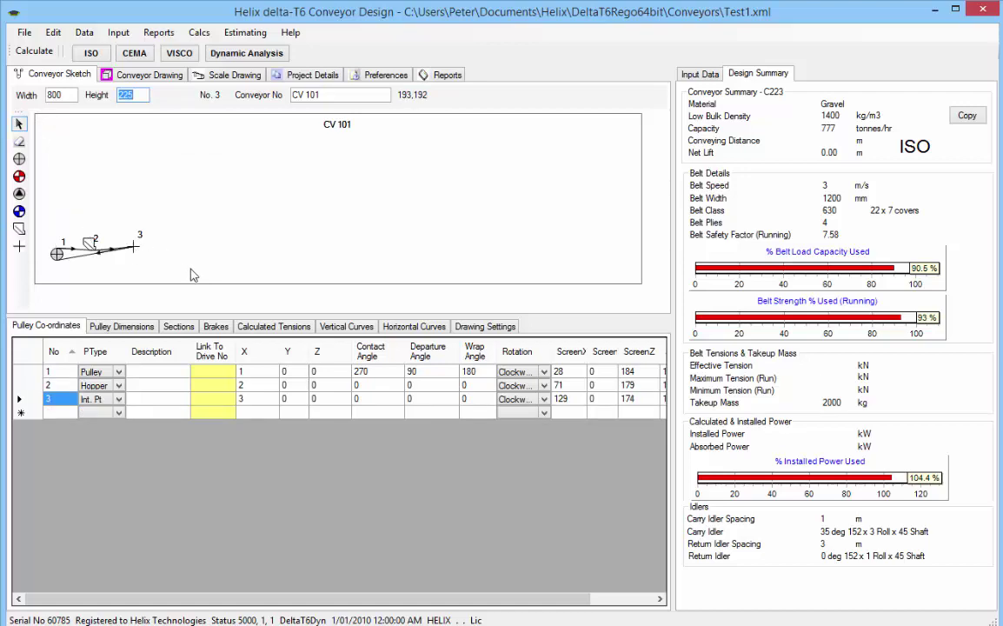
{"action": "left_click", "coordinate": [133, 253]}
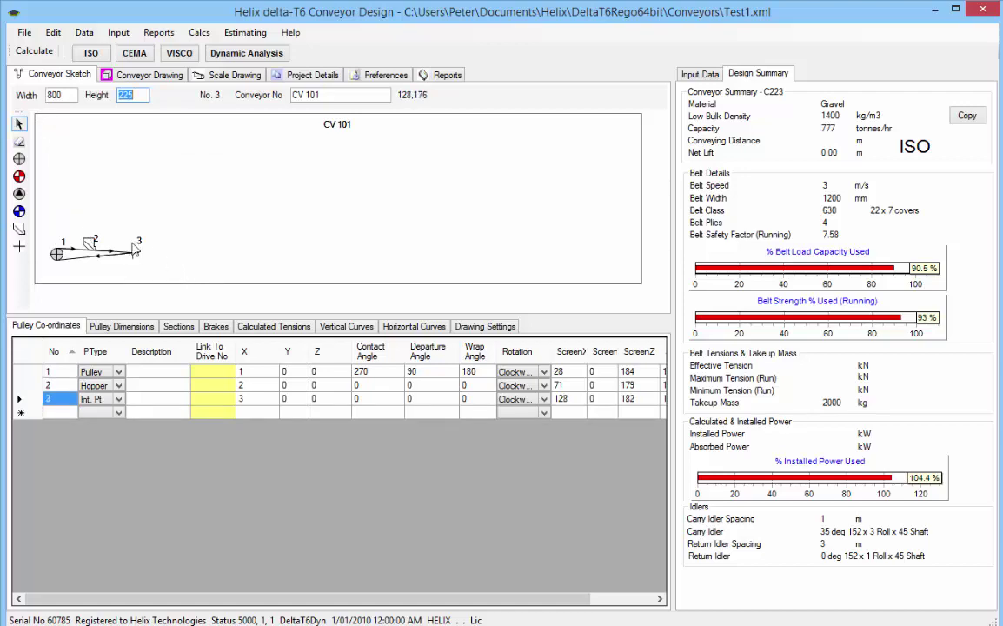
{"action": "left_click", "coordinate": [19, 246]}
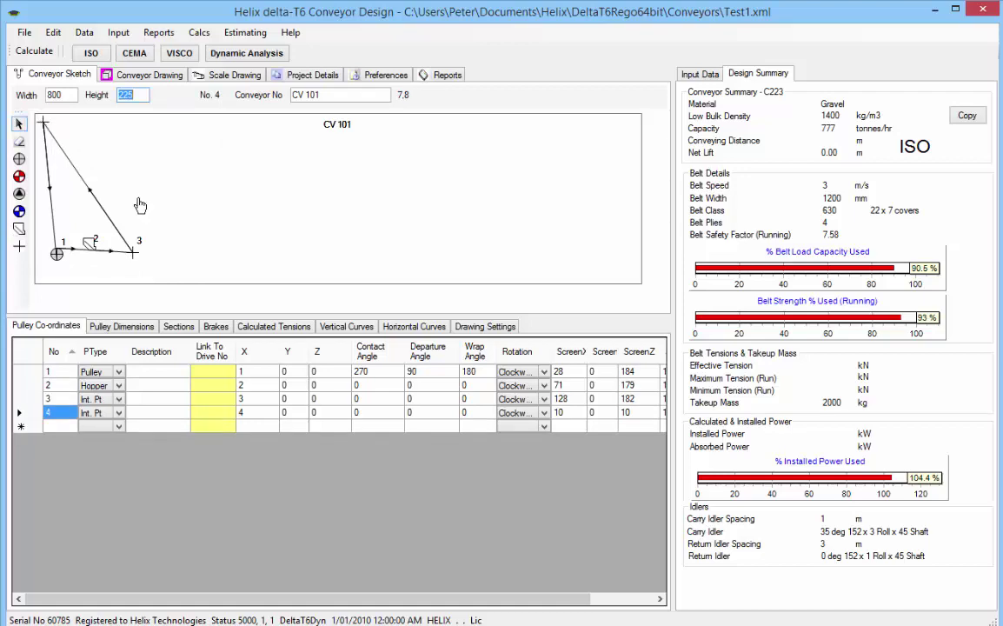
{"action": "left_click", "coordinate": [259, 252]}
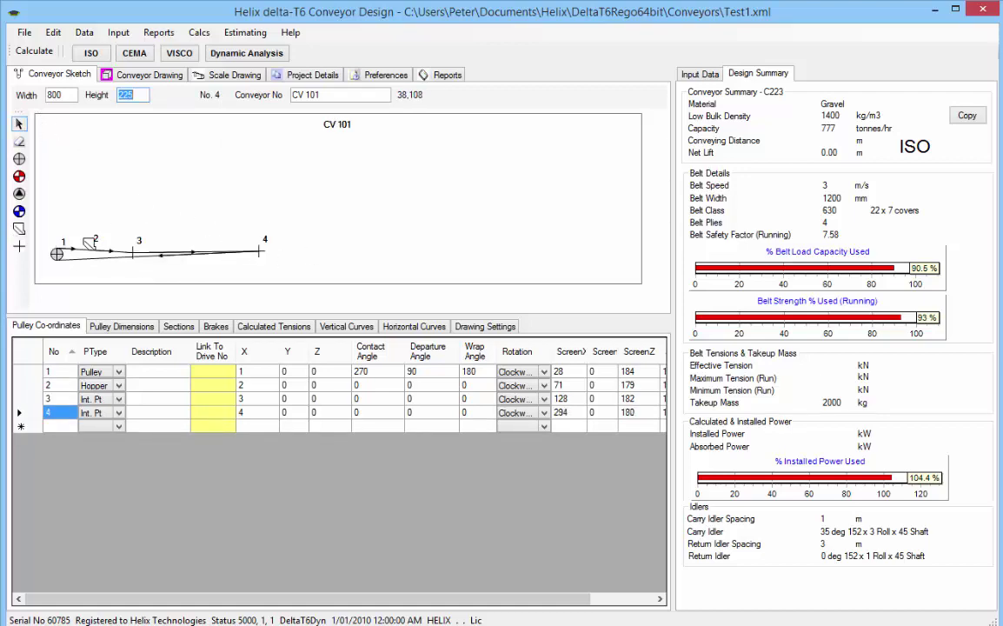
{"action": "left_click", "coordinate": [20, 248]}
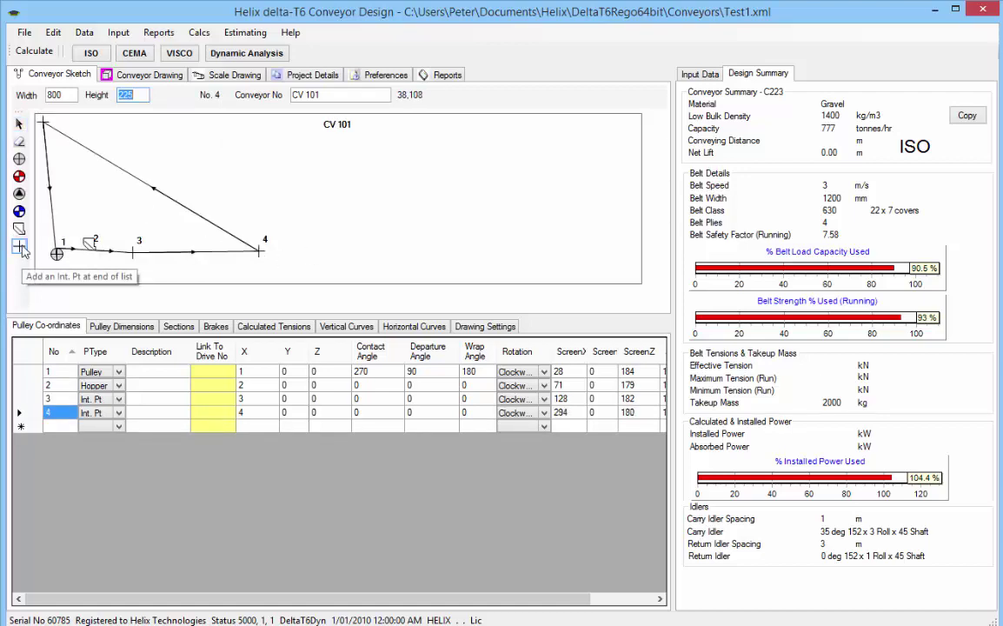
{"action": "left_click", "coordinate": [374, 249]}
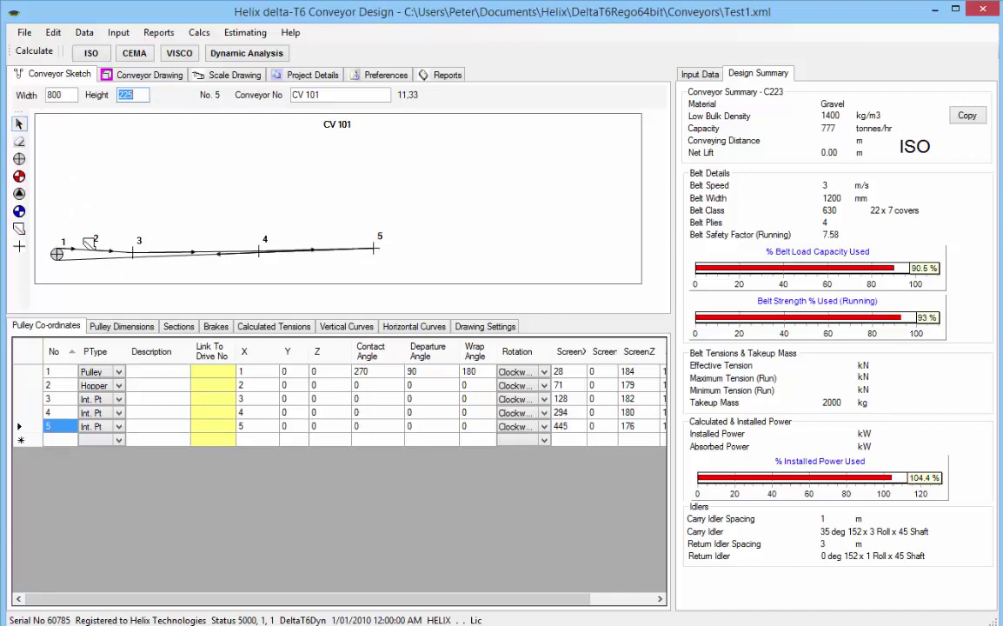
Place drive pulley 6 at upper right, pulley 7 below it, and take-up pulley 8 beneath.
{"action": "left_click", "coordinate": [23, 180]}
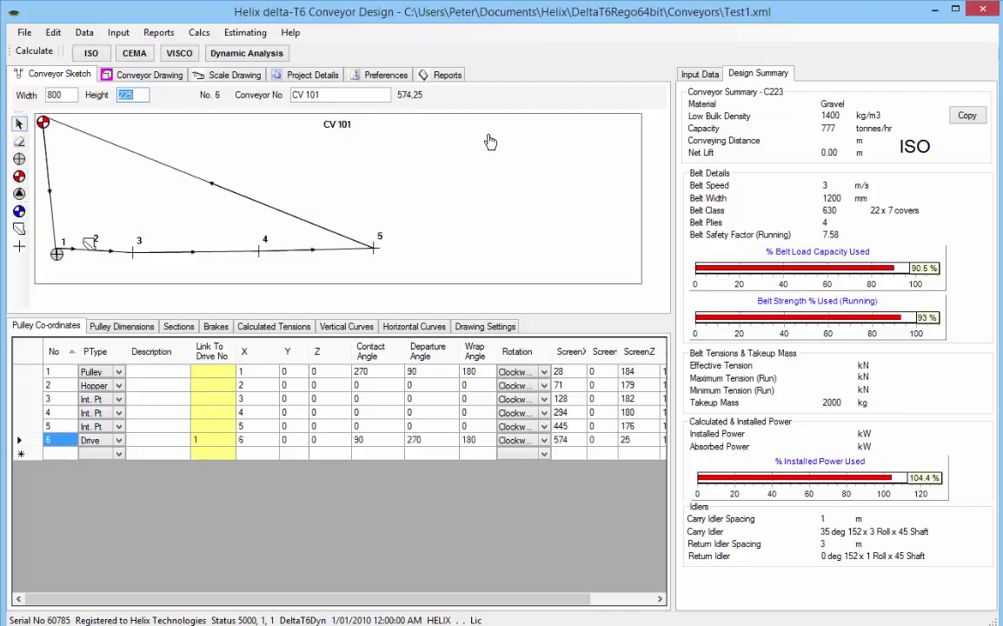
{"action": "left_click", "coordinate": [520, 148]}
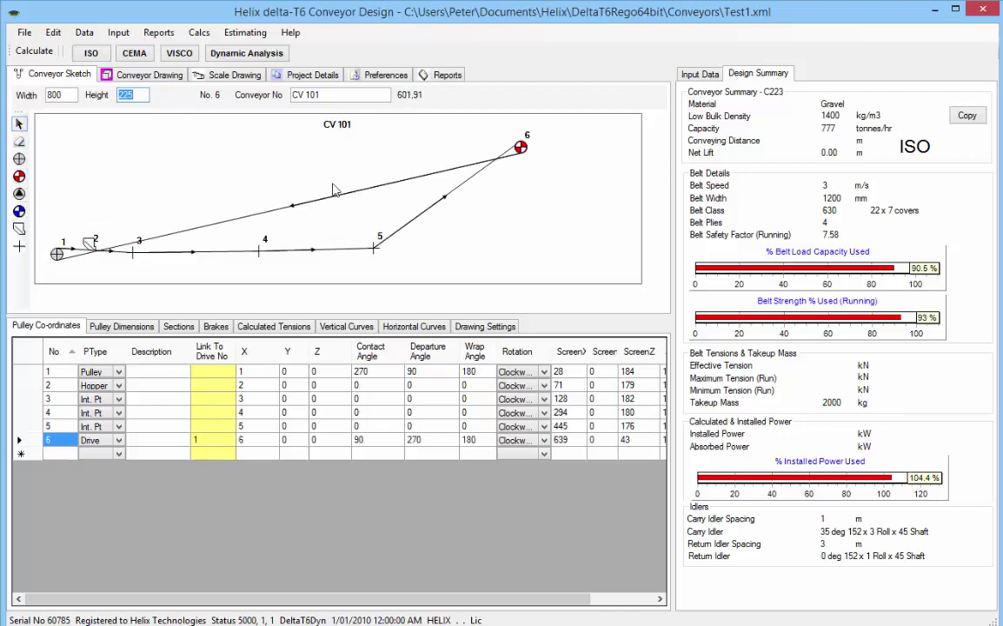
{"action": "left_click", "coordinate": [19, 159]}
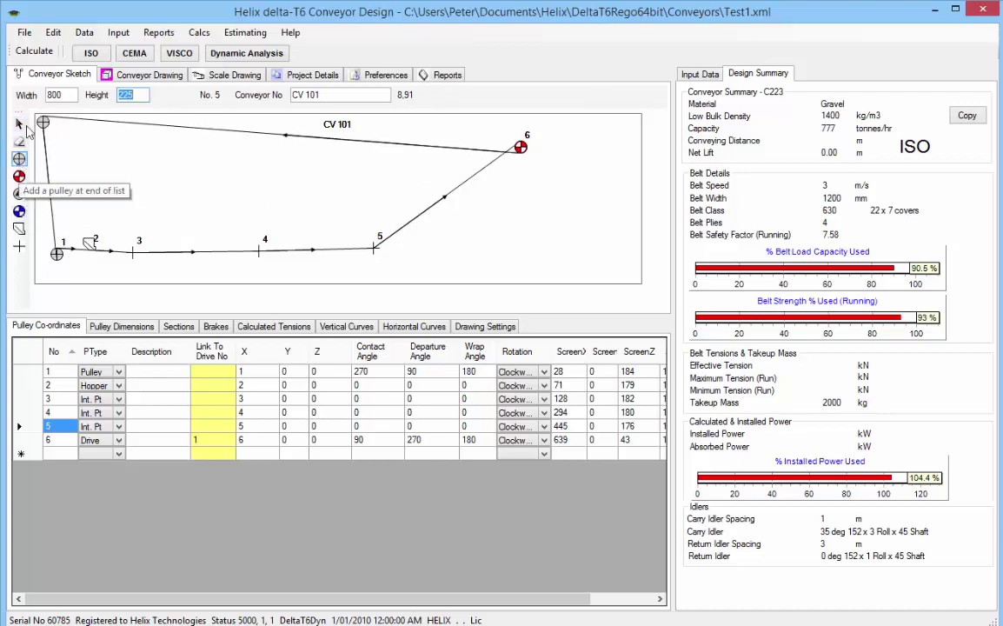
{"action": "left_click", "coordinate": [487, 184]}
{"action": "left_click", "coordinate": [19, 193]}
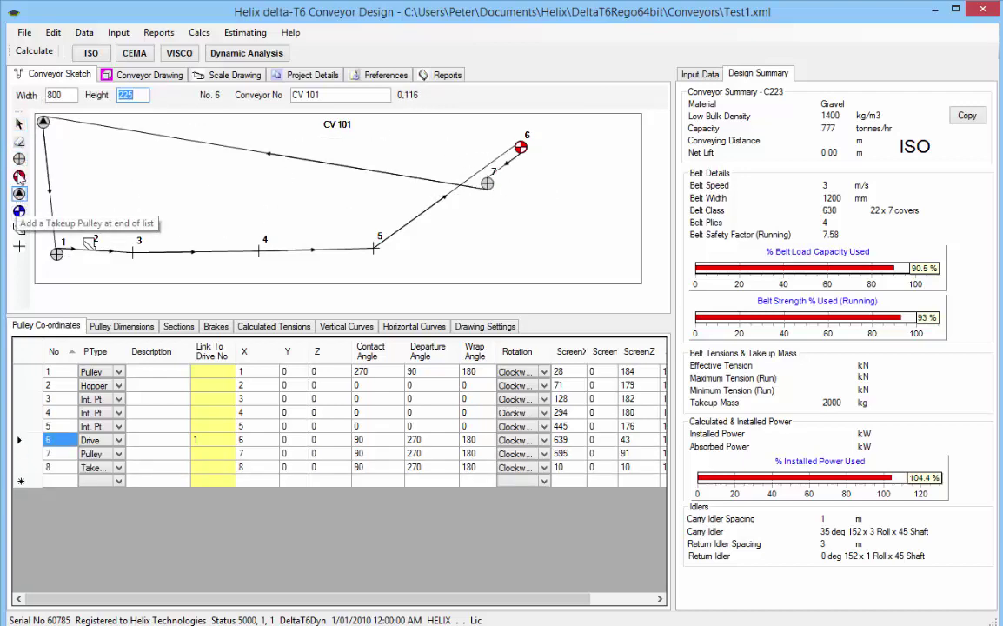
{"action": "left_click", "coordinate": [482, 237]}
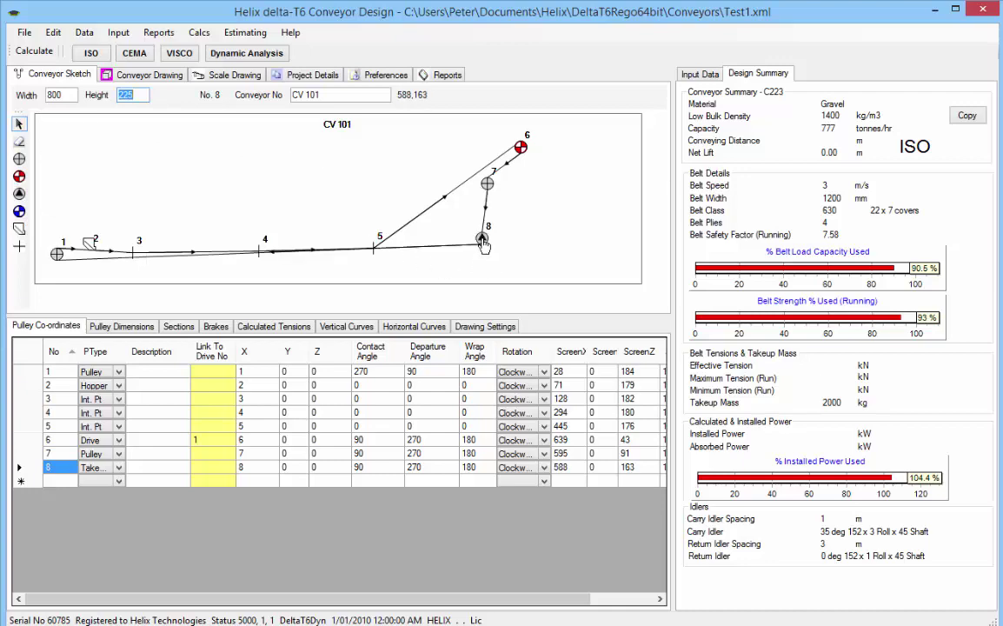
Add pulley 9 left of the take-up and point 10 under point 5, closing the loop.
{"action": "left_click", "coordinate": [19, 158]}
{"action": "left_click", "coordinate": [462, 203]}
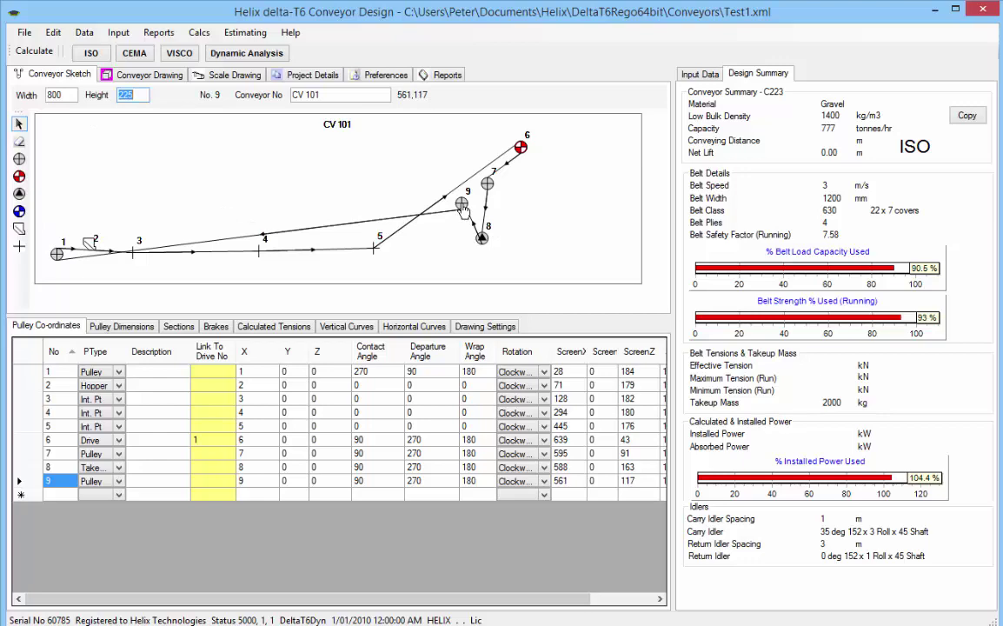
{"action": "left_click", "coordinate": [19, 247]}
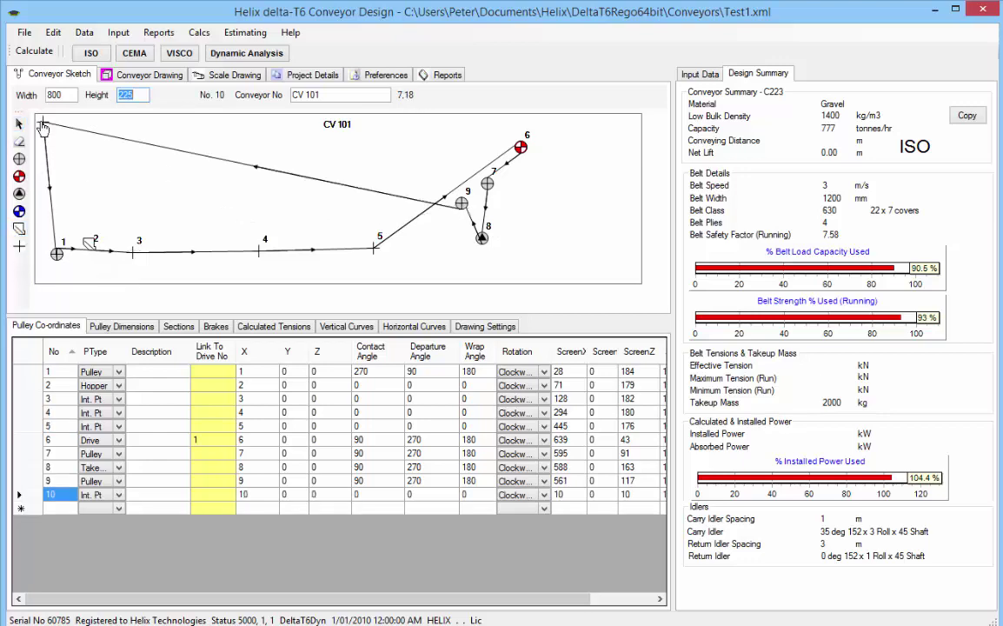
{"action": "left_click", "coordinate": [372, 261]}
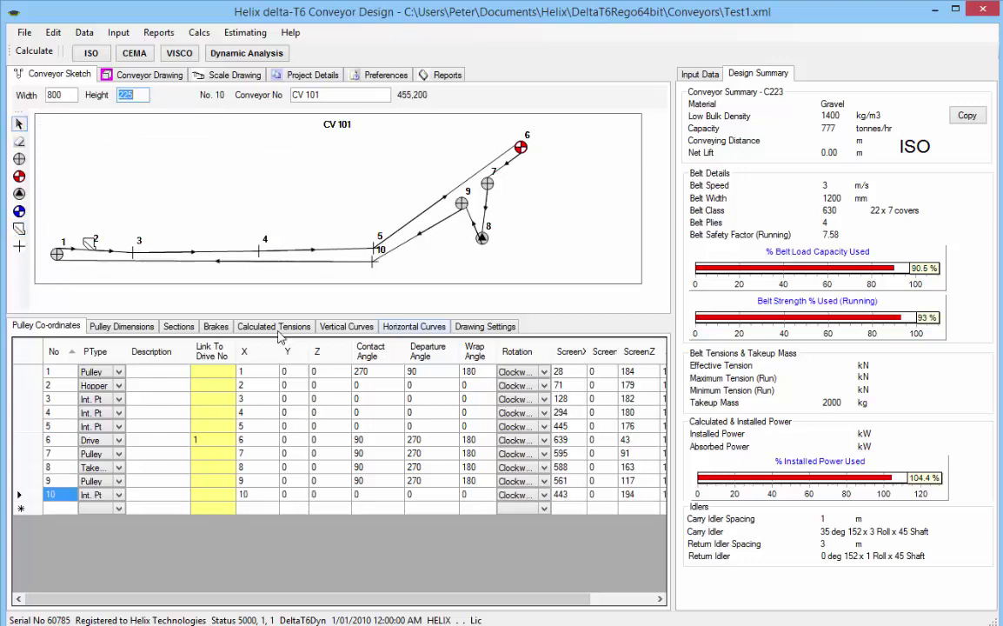
{"action": "left_click", "coordinate": [379, 247]}
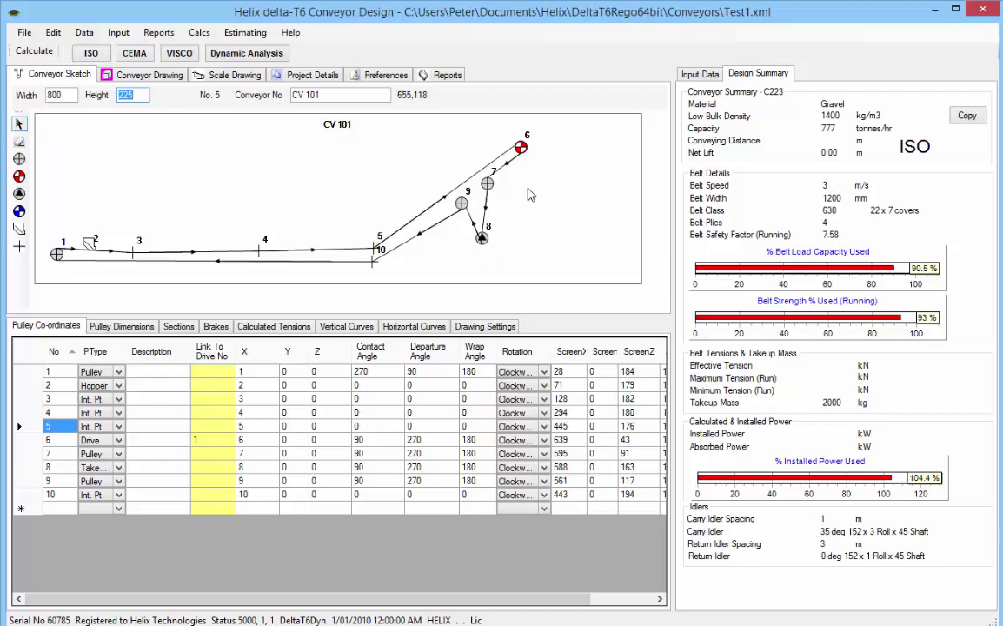
Inspect the coordinate rows for pulleys 7, 8, 9, then return to pulley 5.
{"action": "left_click", "coordinate": [487, 184]}
{"action": "left_click", "coordinate": [481, 236]}
{"action": "left_click", "coordinate": [460, 204]}
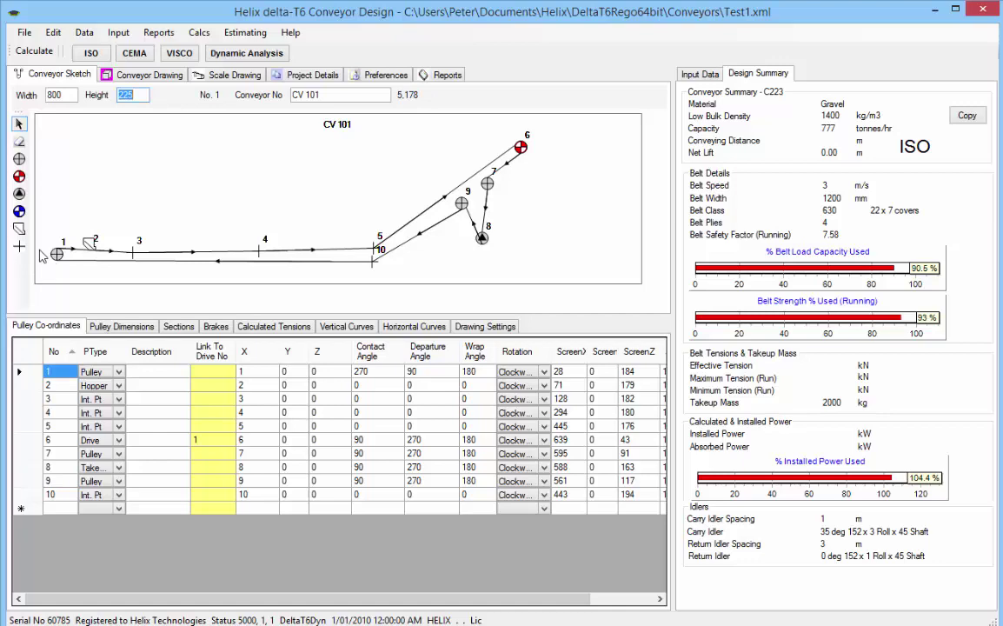
{"action": "left_click", "coordinate": [314, 251]}
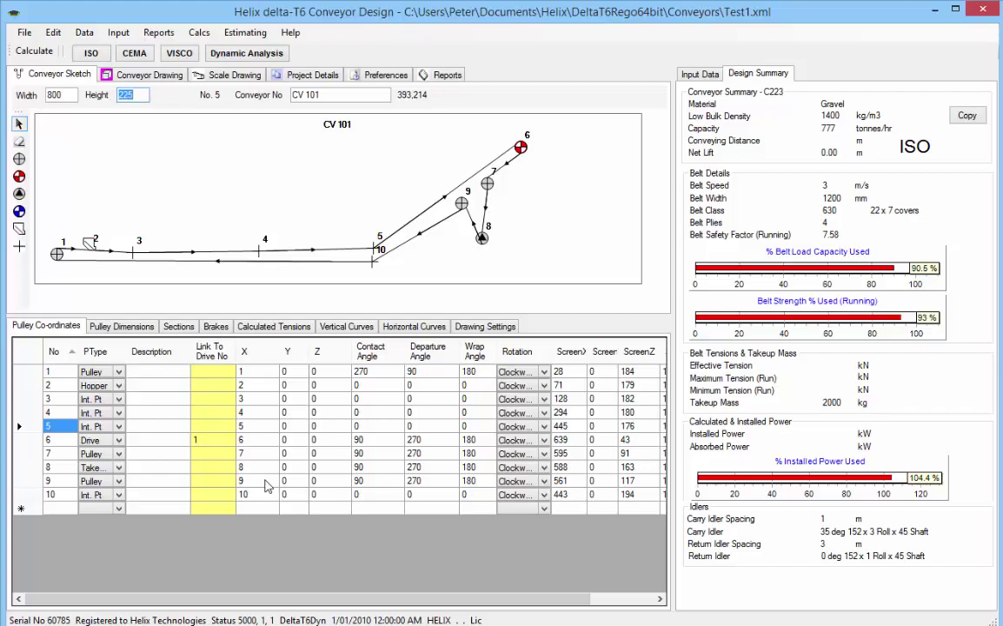
Load Demo 02 Iron Ore Loadout Conveyor.xml, showing conveyor C223's fourteen pulley points.
{"action": "left_click", "coordinate": [24, 34]}
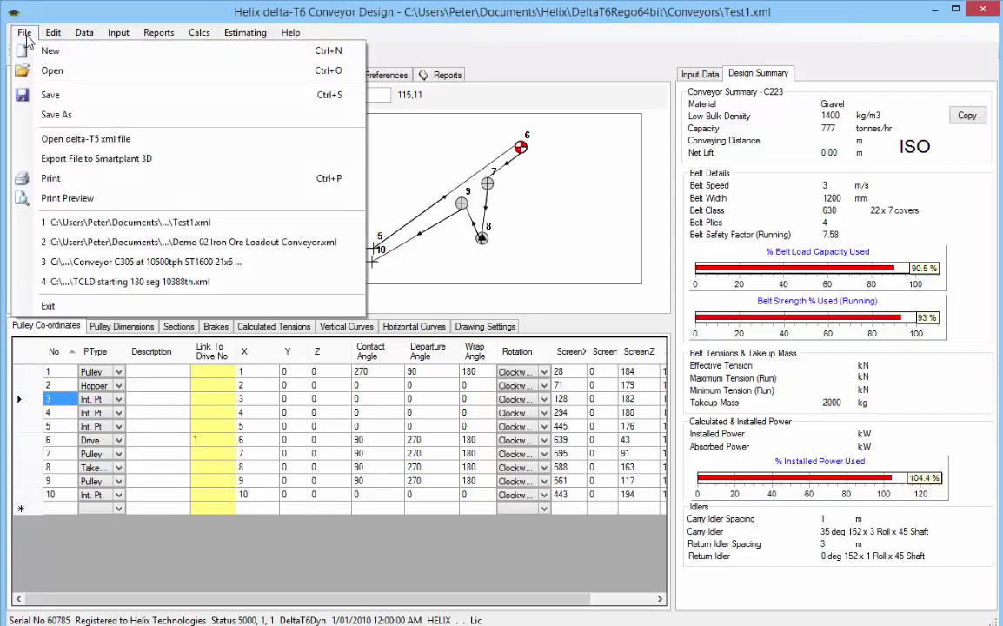
{"action": "left_click", "coordinate": [66, 69]}
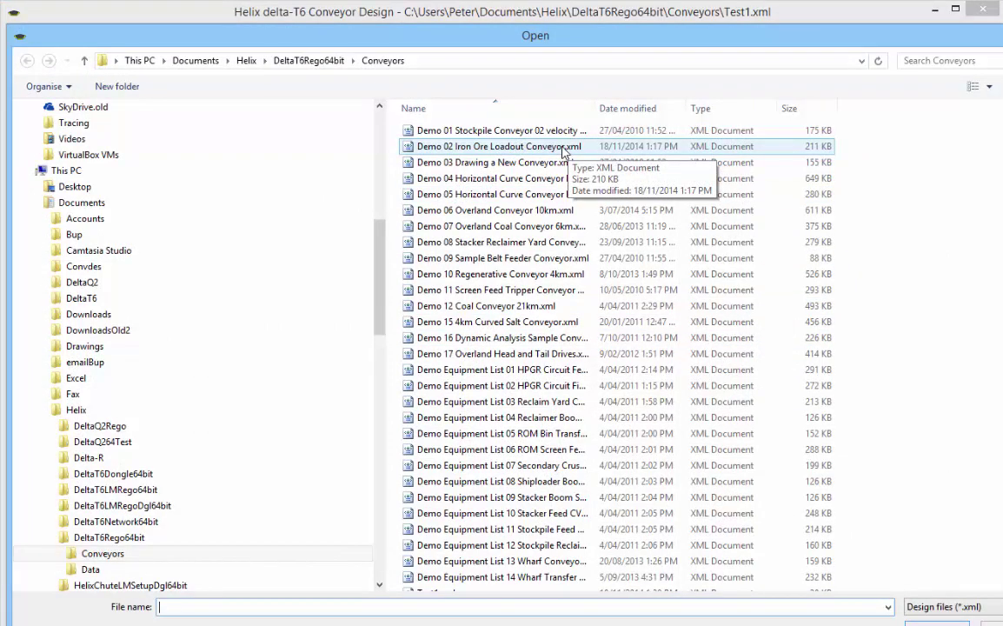
{"action": "left_click", "coordinate": [563, 151]}
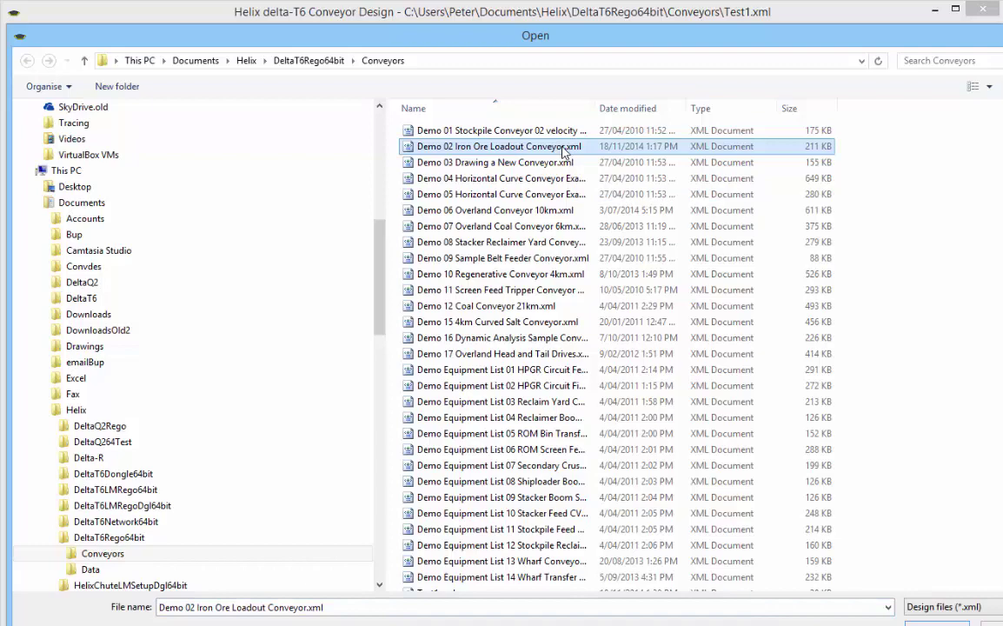
{"action": "key", "text": "Return"}
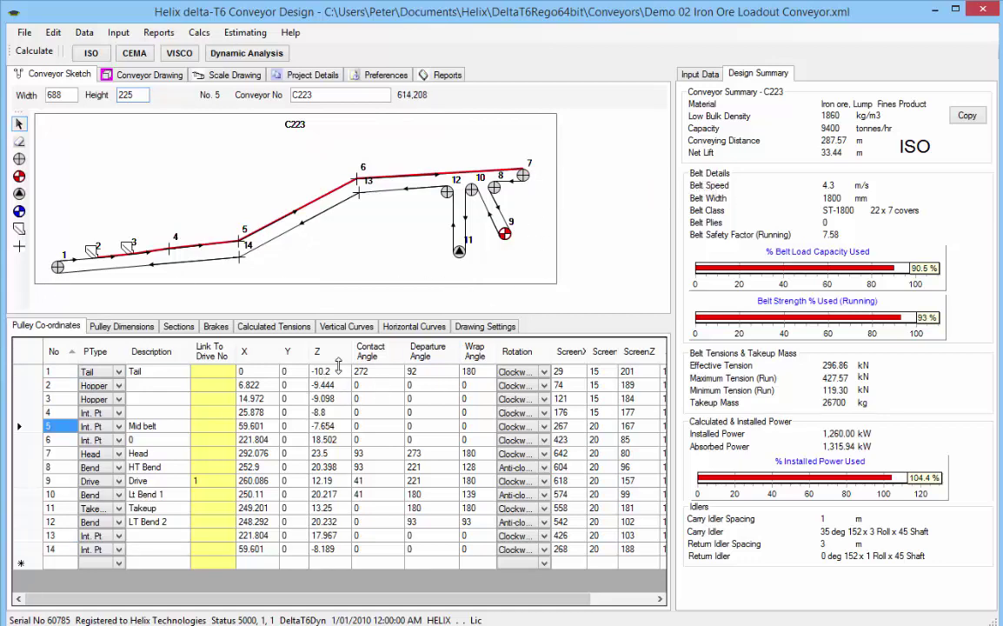
Review C223's scale drawing with a taller elevation view, then its belt section data.
{"action": "left_click", "coordinate": [228, 75]}
{"action": "left_click_drag", "start_coordinate": [393, 184], "coordinate": [393, 146]}
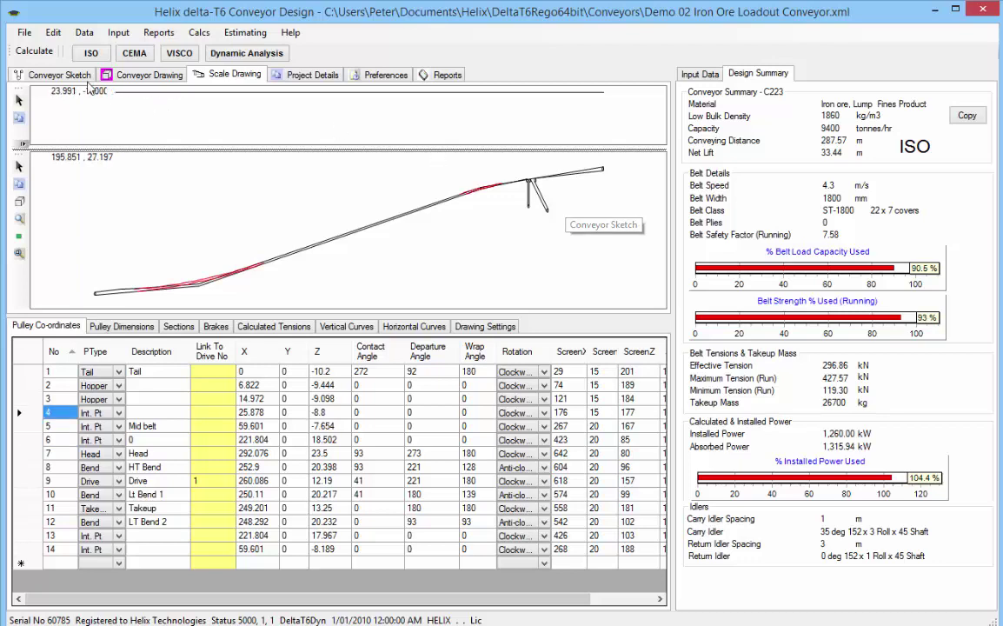
{"action": "left_click", "coordinate": [63, 75]}
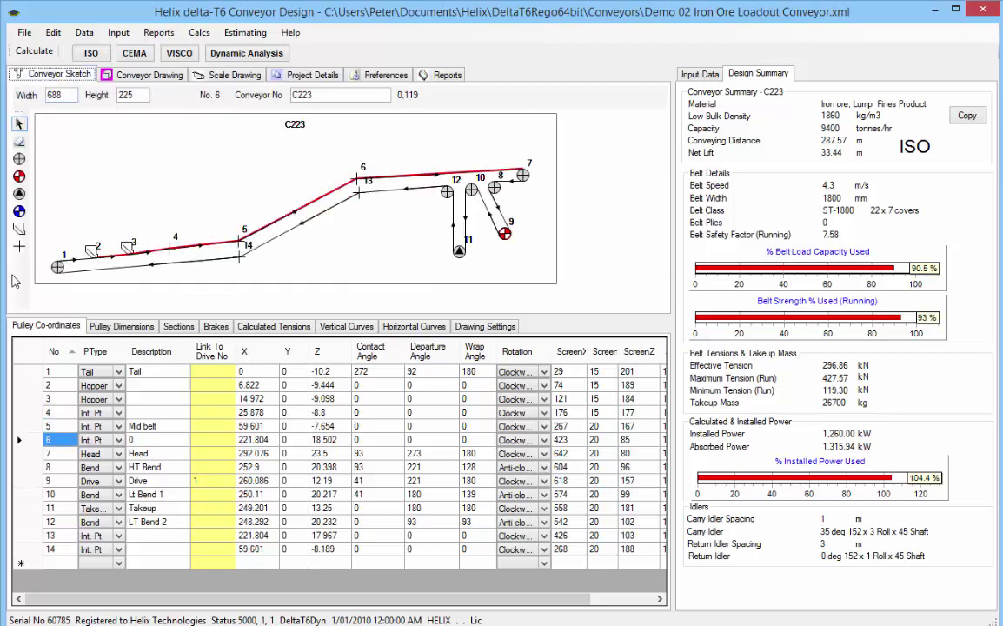
{"action": "left_click", "coordinate": [178, 326]}
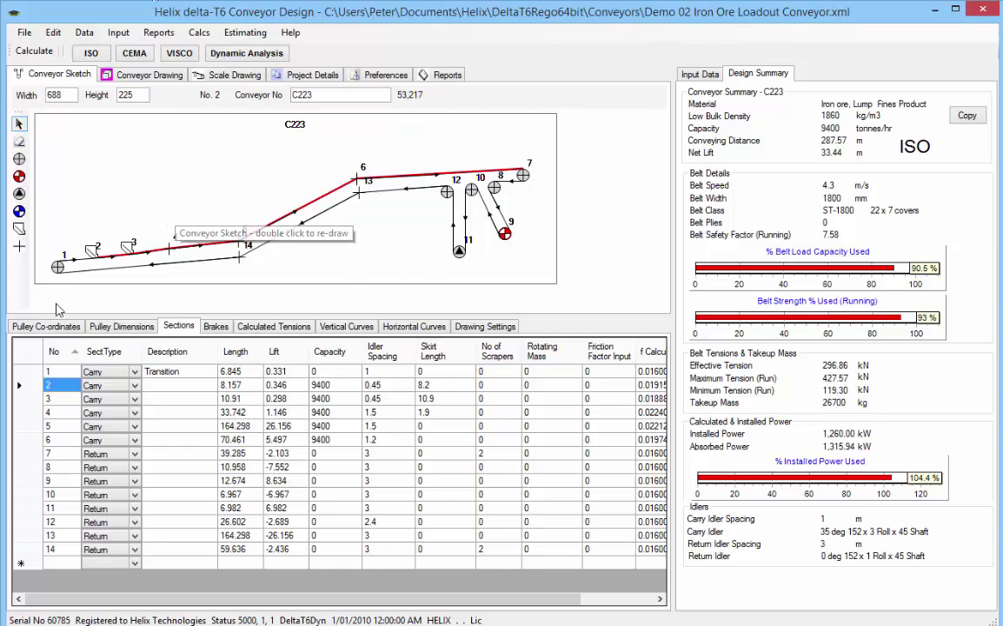
{"action": "left_click", "coordinate": [48, 326]}
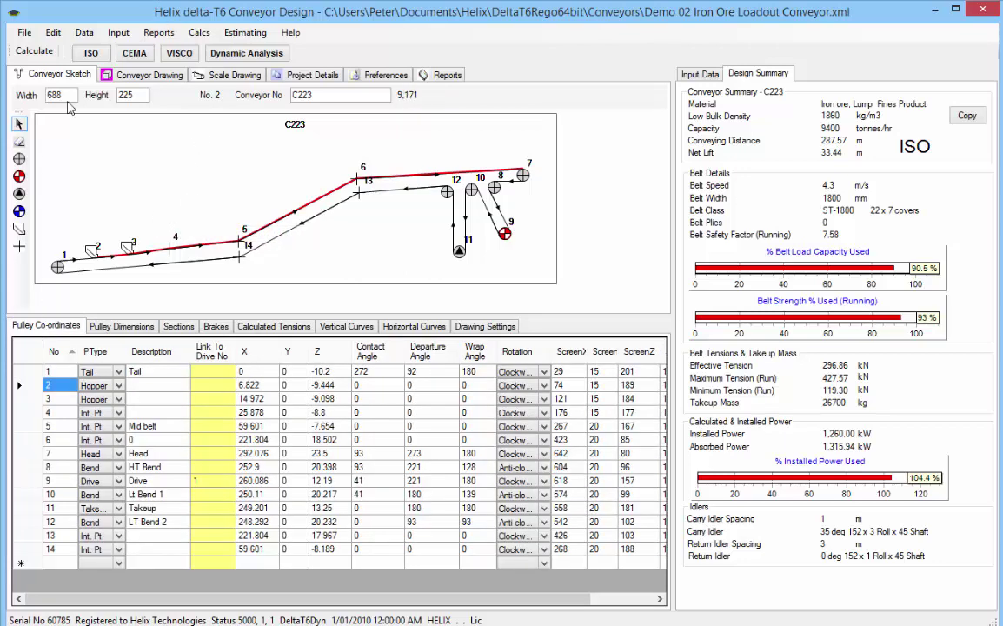
{"action": "left_click", "coordinate": [118, 32]}
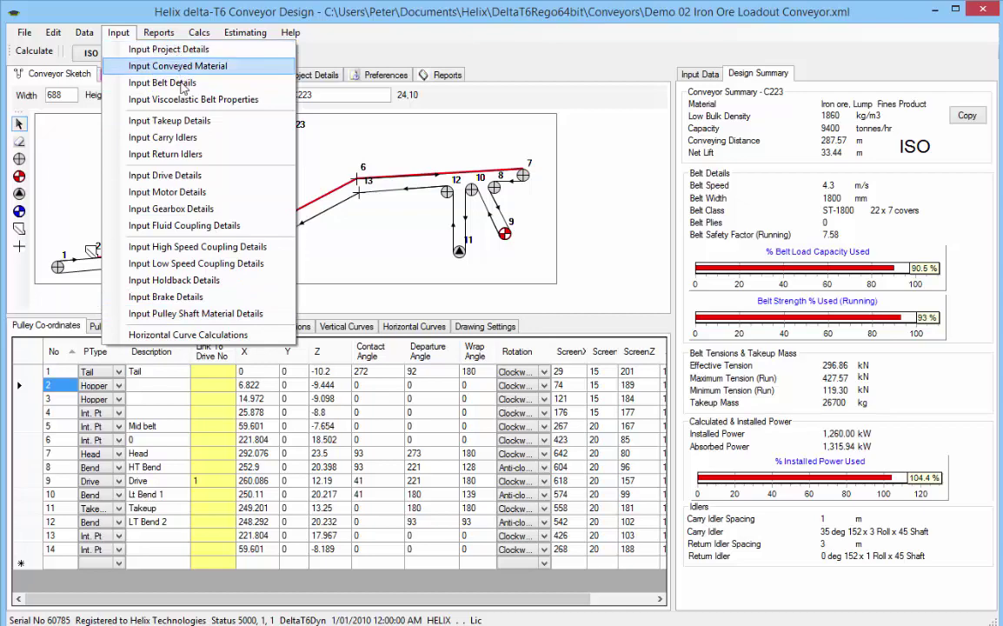
In Belt Details, try a 1600 mm belt, restore 1800 mm, and set 45° trough angle.
{"action": "left_click", "coordinate": [165, 82]}
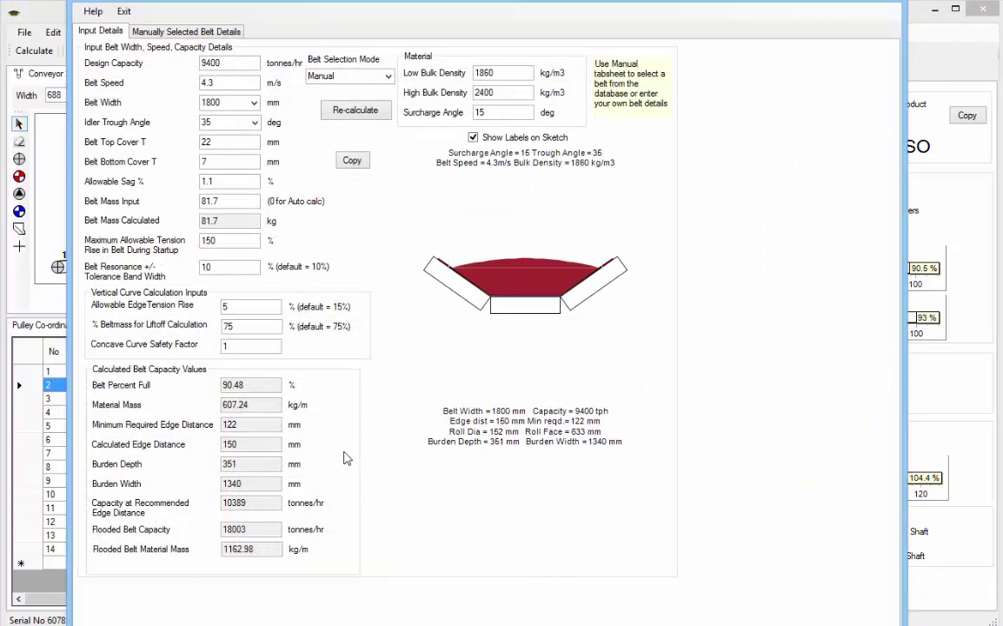
{"action": "left_click", "coordinate": [254, 102]}
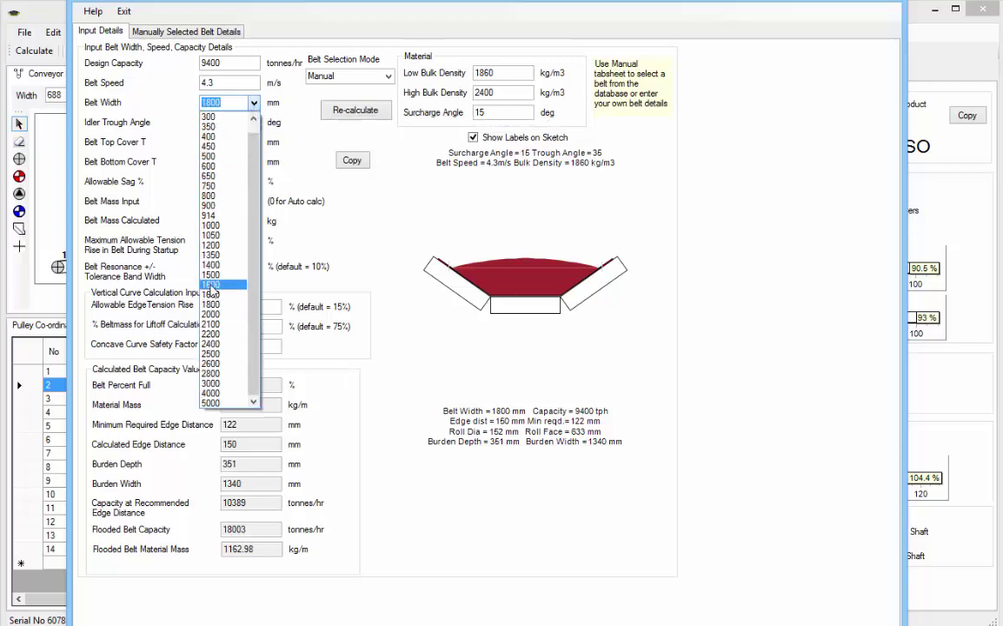
{"action": "left_click", "coordinate": [209, 257]}
{"action": "left_click", "coordinate": [233, 102]}
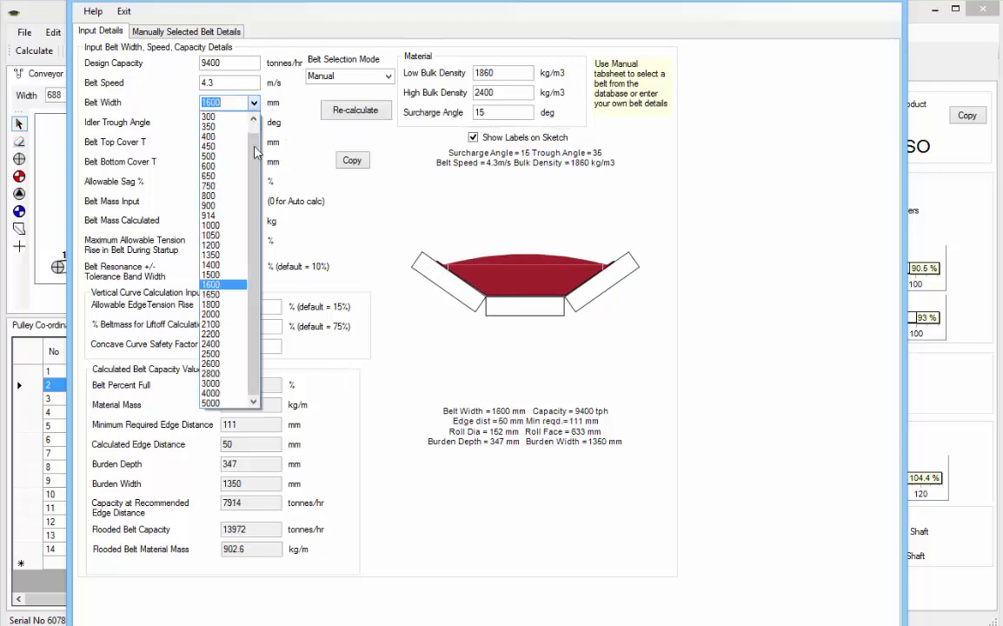
{"action": "left_click", "coordinate": [211, 295]}
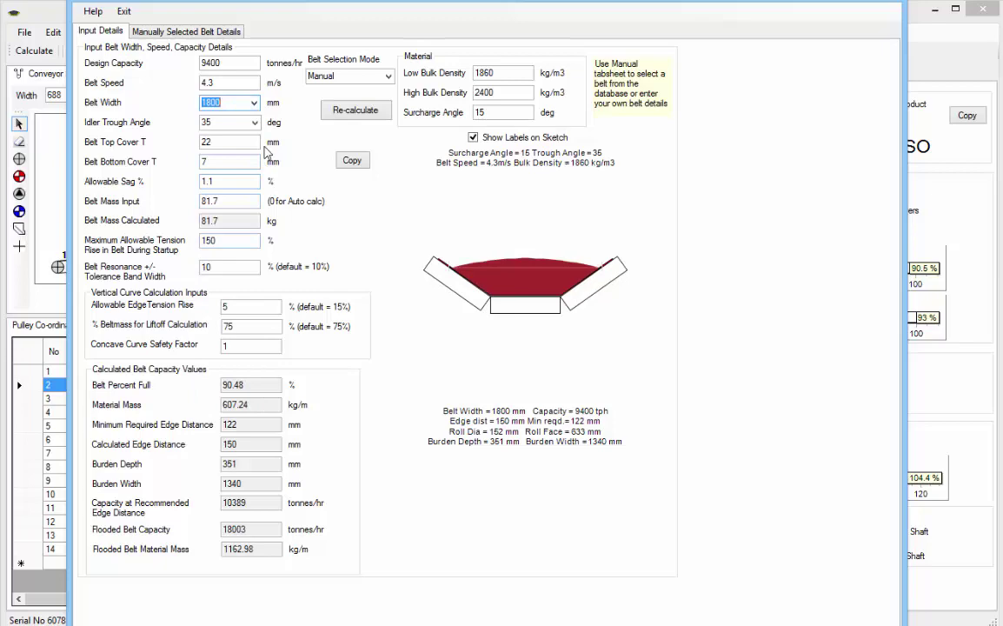
{"action": "left_click", "coordinate": [255, 123]}
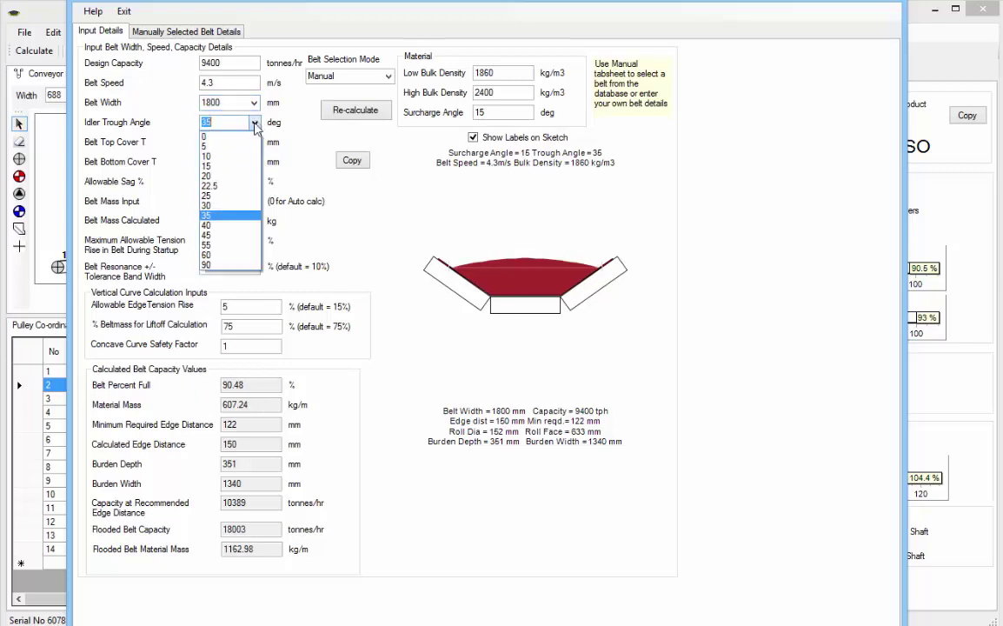
{"action": "left_click", "coordinate": [216, 235]}
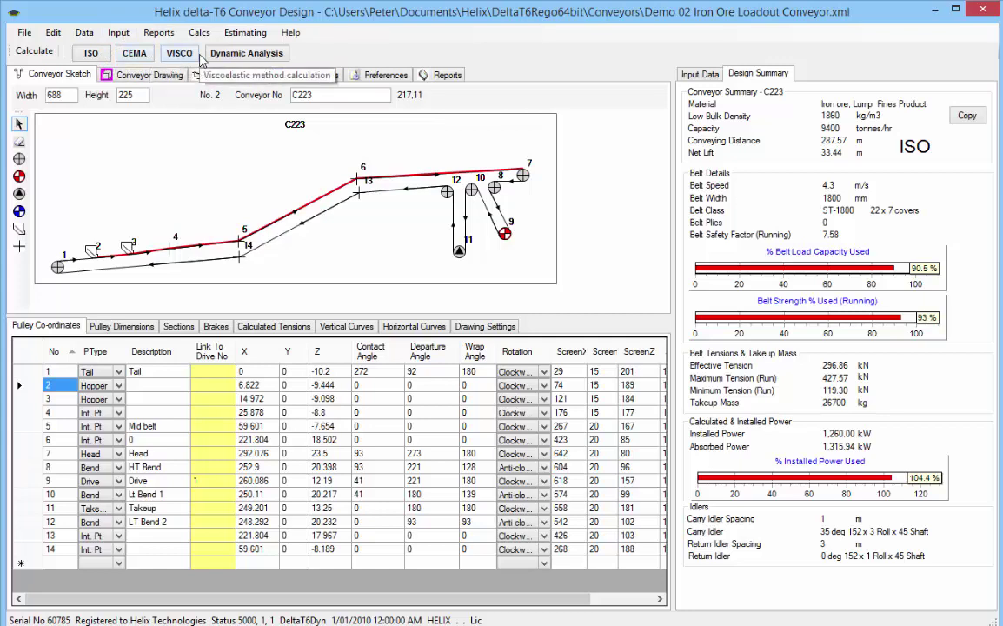
{"action": "left_click", "coordinate": [97, 63]}
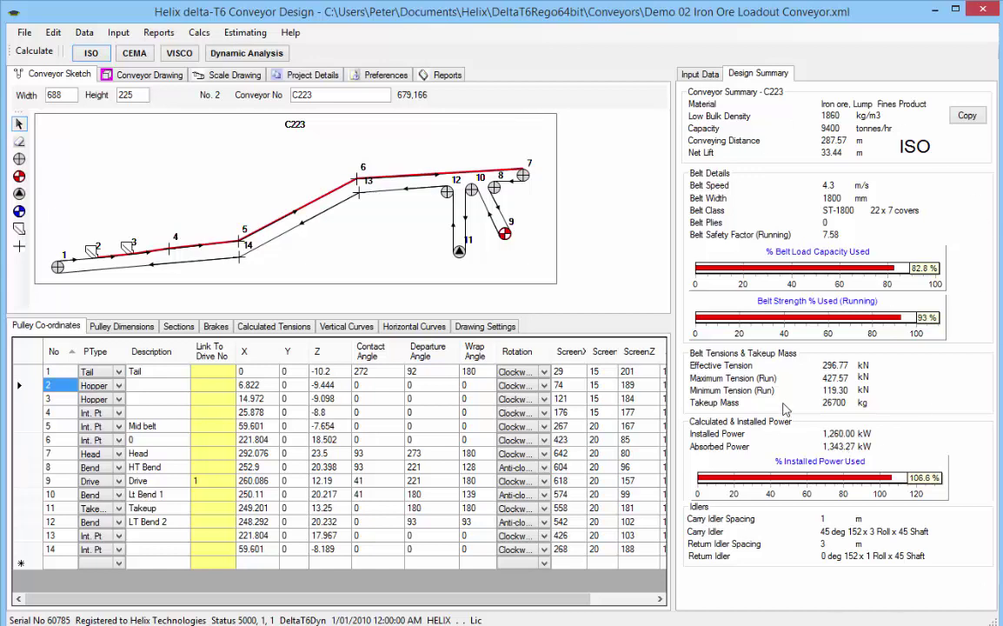
{"action": "left_click", "coordinate": [172, 33]}
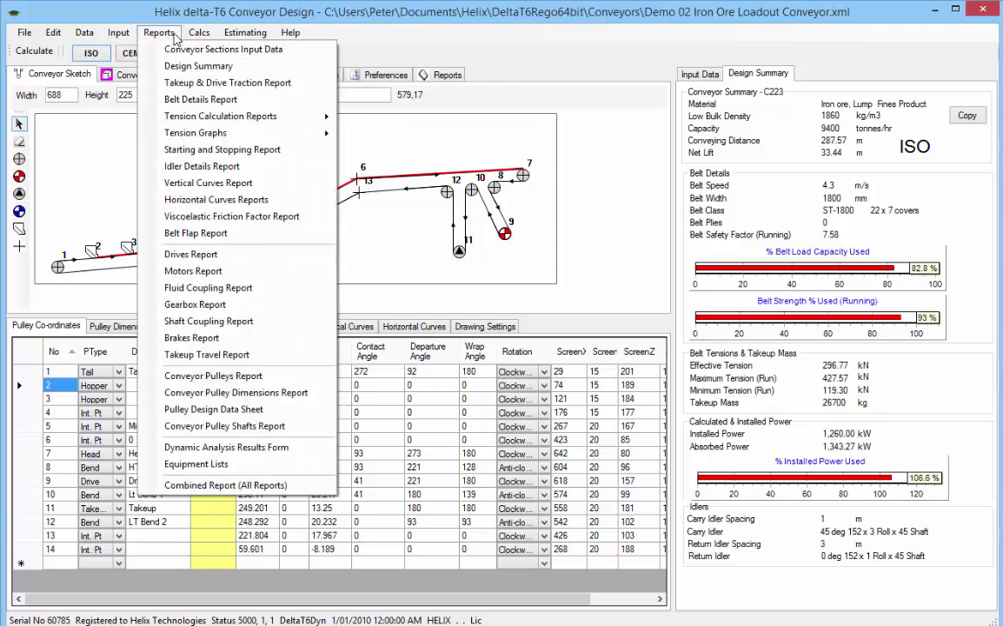
{"action": "left_click", "coordinate": [197, 68]}
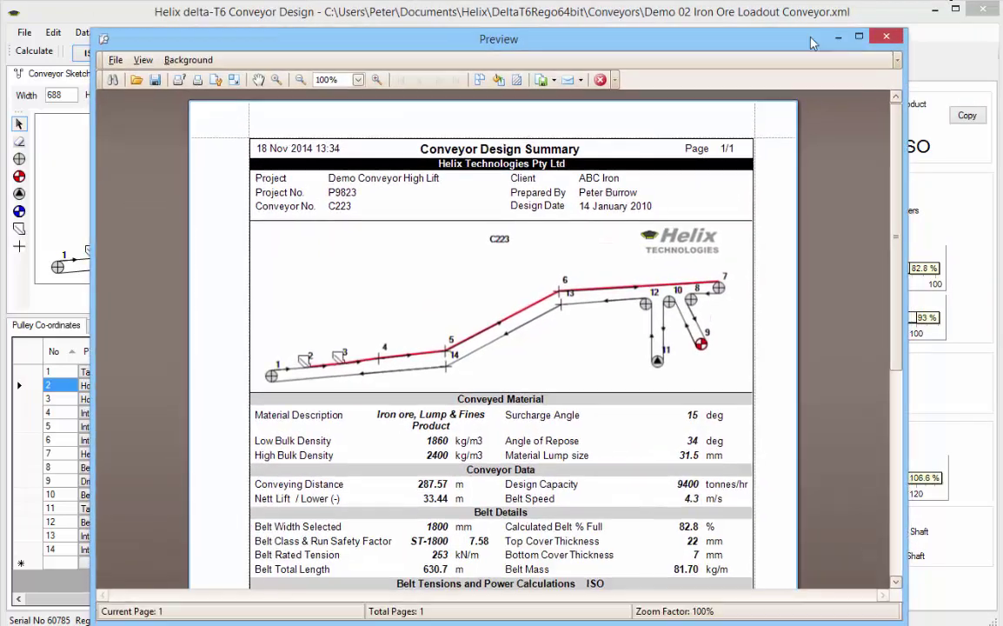
{"action": "left_click_drag", "start_coordinate": [810, 2], "coordinate": [828, 33]}
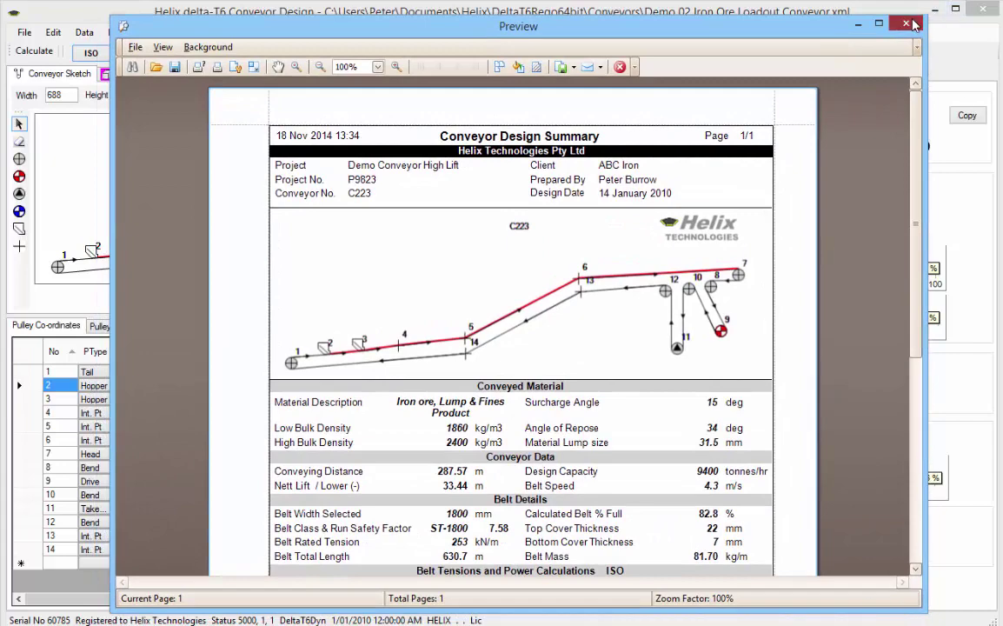
{"action": "left_click", "coordinate": [817, 11]}
{"action": "left_click", "coordinate": [159, 33]}
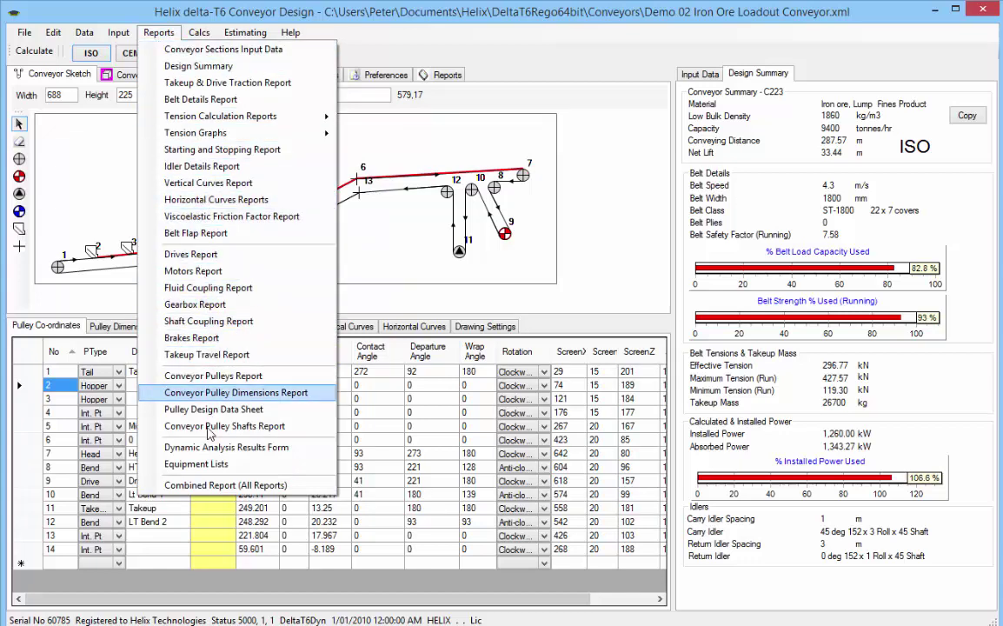
{"action": "left_click", "coordinate": [189, 99]}
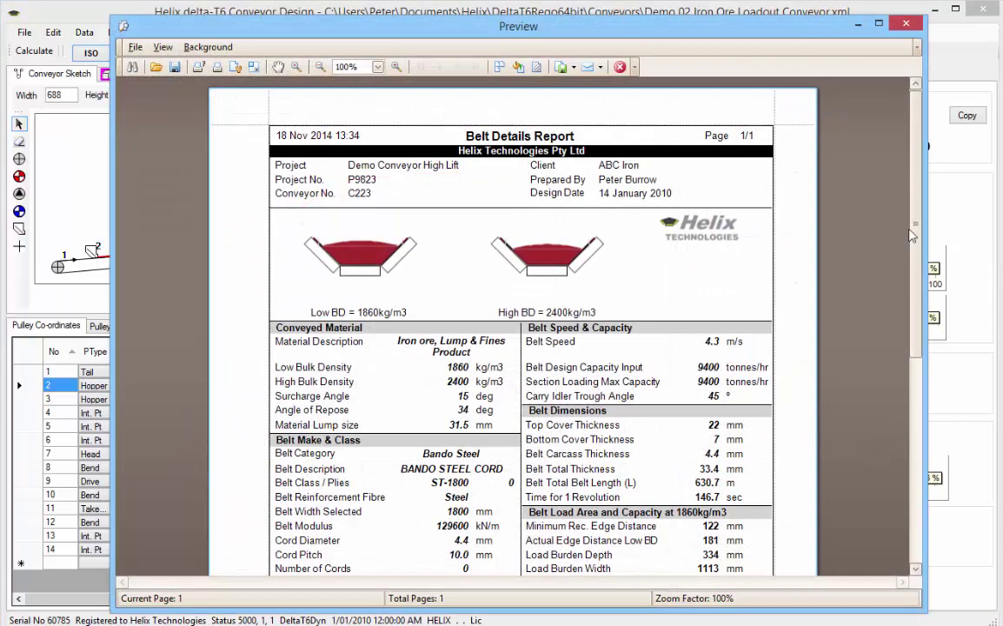
{"action": "mouse_move", "coordinate": [911, 234]}
{"action": "left_mouse_down"}
{"action": "mouse_move", "coordinate": [915, 430]}
{"action": "mouse_move", "coordinate": [801, 47]}
{"action": "left_mouse_up"}
{"action": "key", "text": "Escape"}
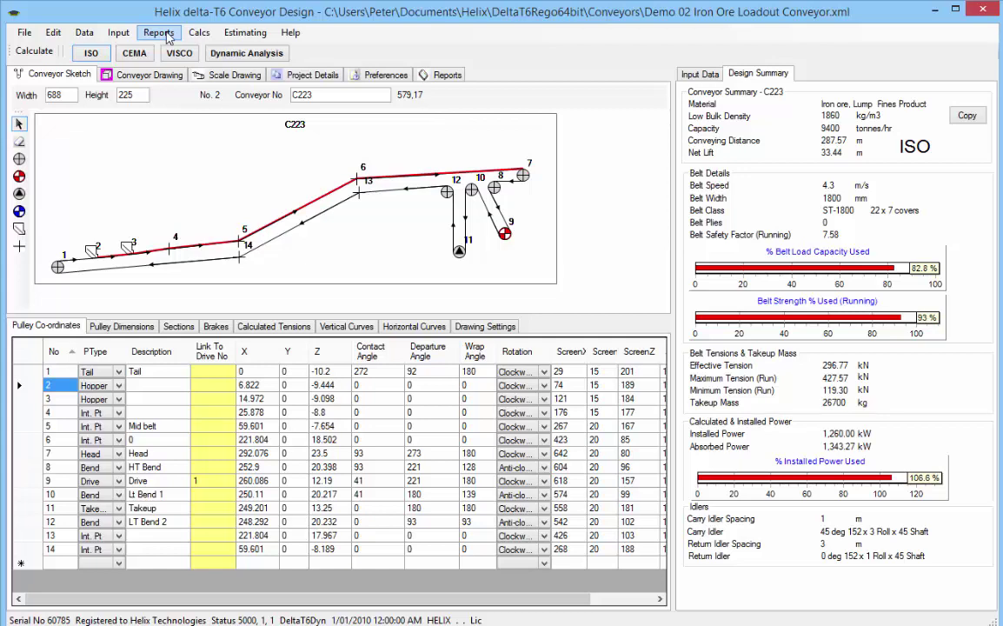
Open Demo 04 Horizontal Curve Conveyor Example.xml from the file dialog.
{"action": "left_click", "coordinate": [37, 33]}
{"action": "left_click", "coordinate": [30, 33]}
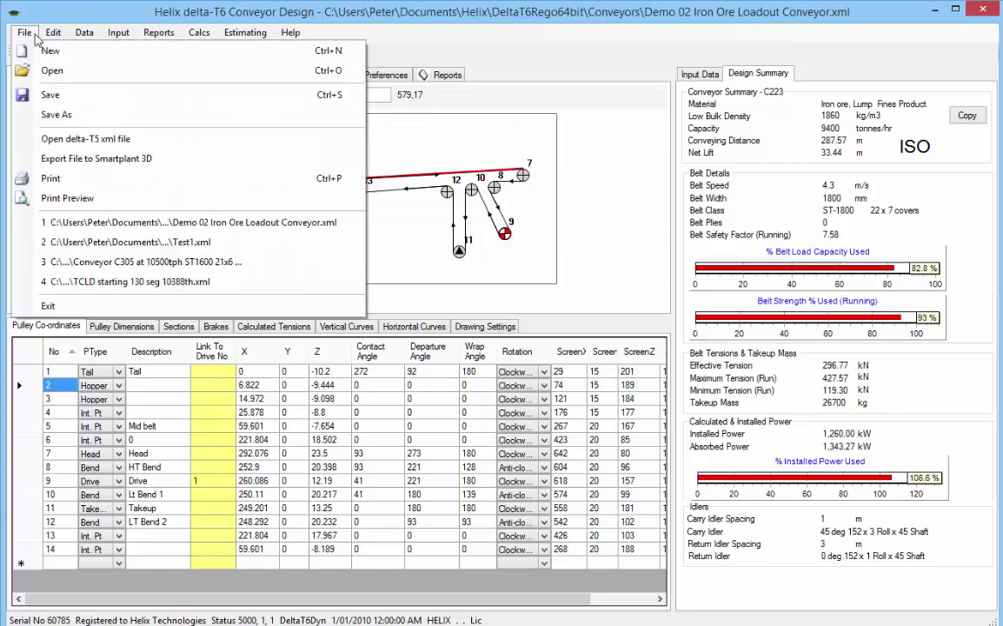
{"action": "left_click", "coordinate": [60, 75]}
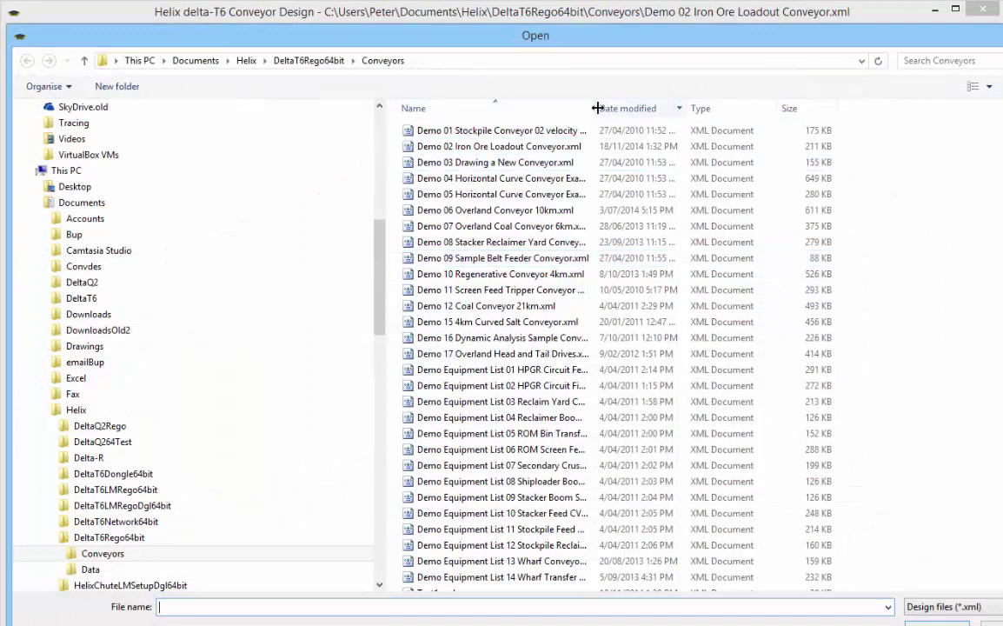
{"action": "left_click_drag", "start_coordinate": [593, 108], "coordinate": [765, 108]}
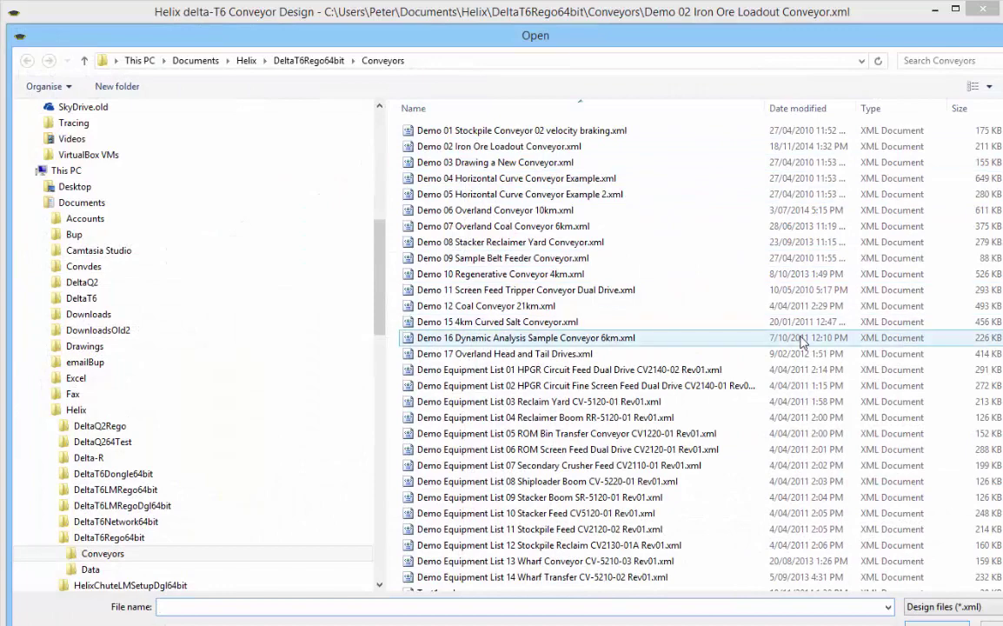
{"action": "left_click", "coordinate": [563, 180]}
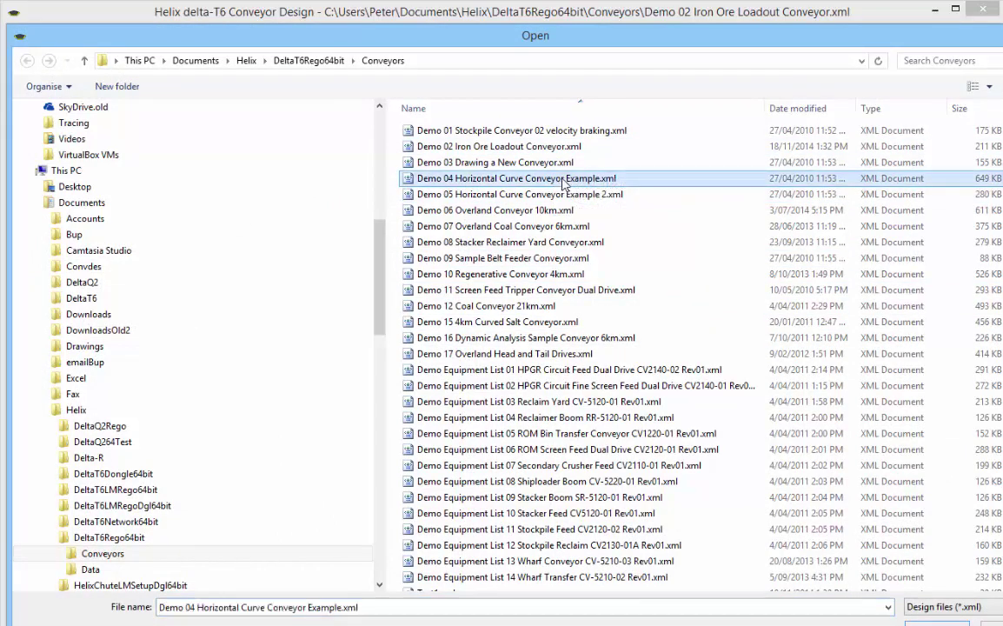
{"action": "left_click", "coordinate": [939, 624]}
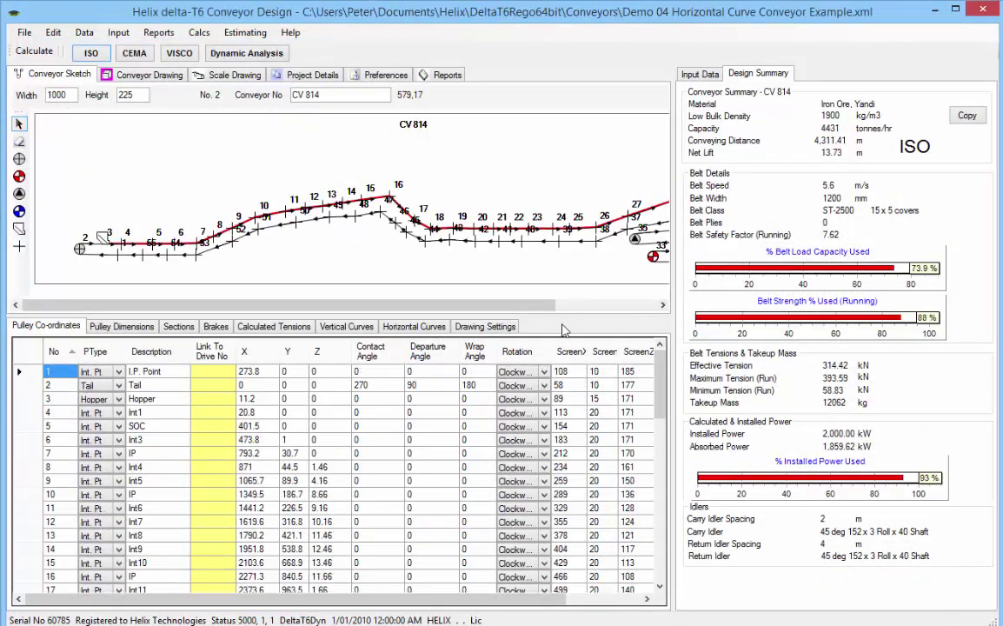
Show CV 814's scale drawing with the plan view enlarged over the profile.
{"action": "left_click", "coordinate": [606, 305]}
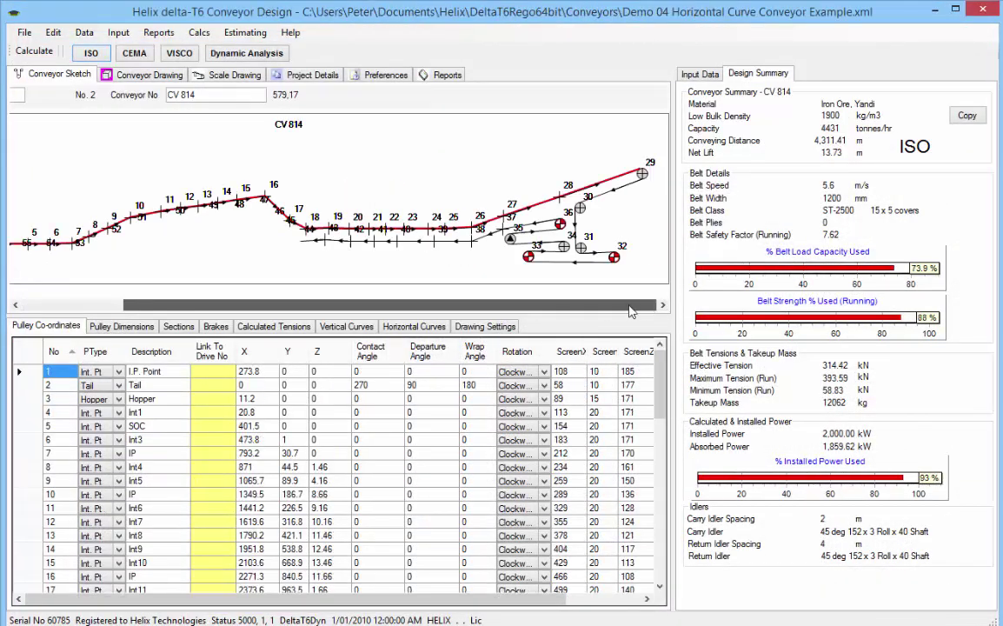
{"action": "left_click", "coordinate": [233, 76]}
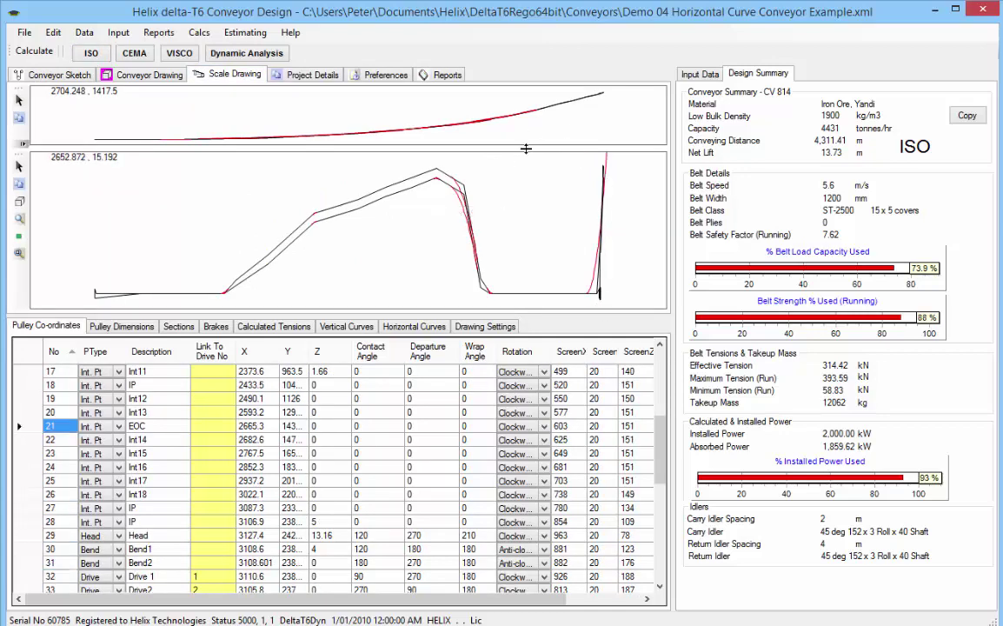
{"action": "left_click_drag", "start_coordinate": [525, 148], "coordinate": [530, 206]}
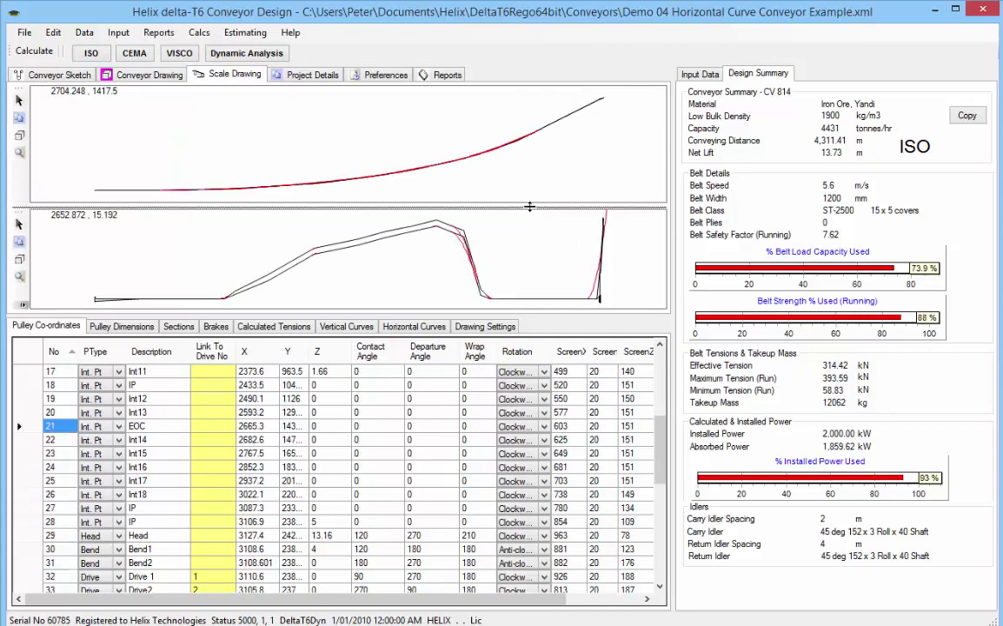
{"action": "left_click", "coordinate": [292, 33]}
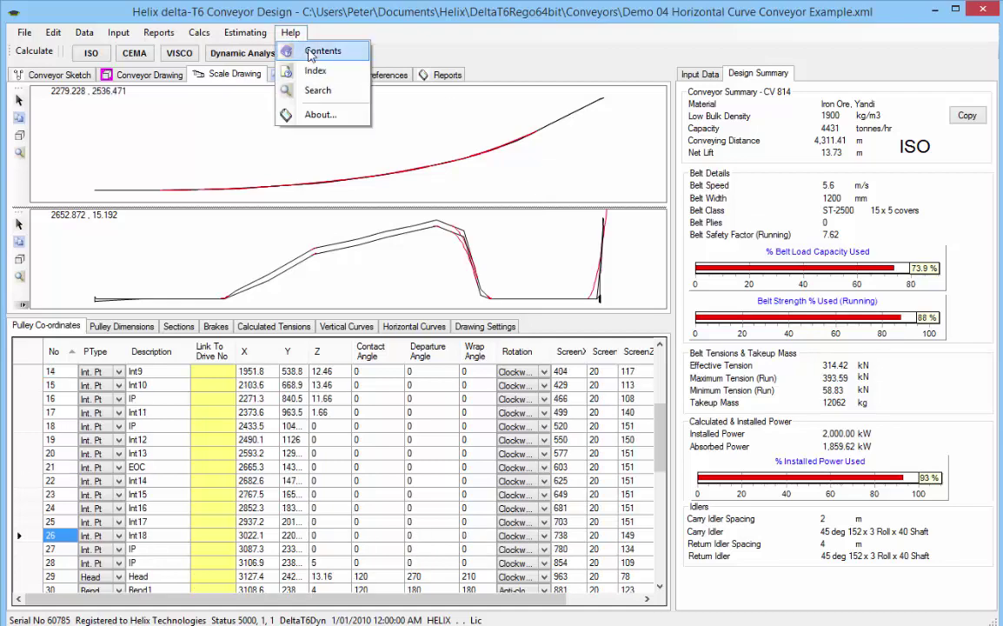
{"action": "left_click", "coordinate": [295, 49]}
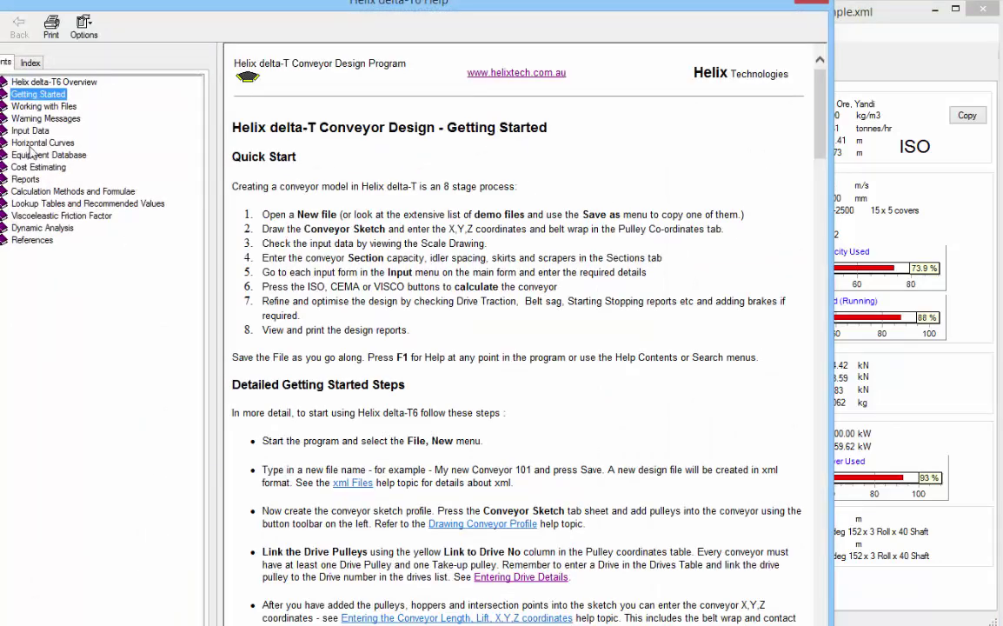
{"action": "left_click", "coordinate": [32, 145]}
{"action": "left_click", "coordinate": [66, 157]}
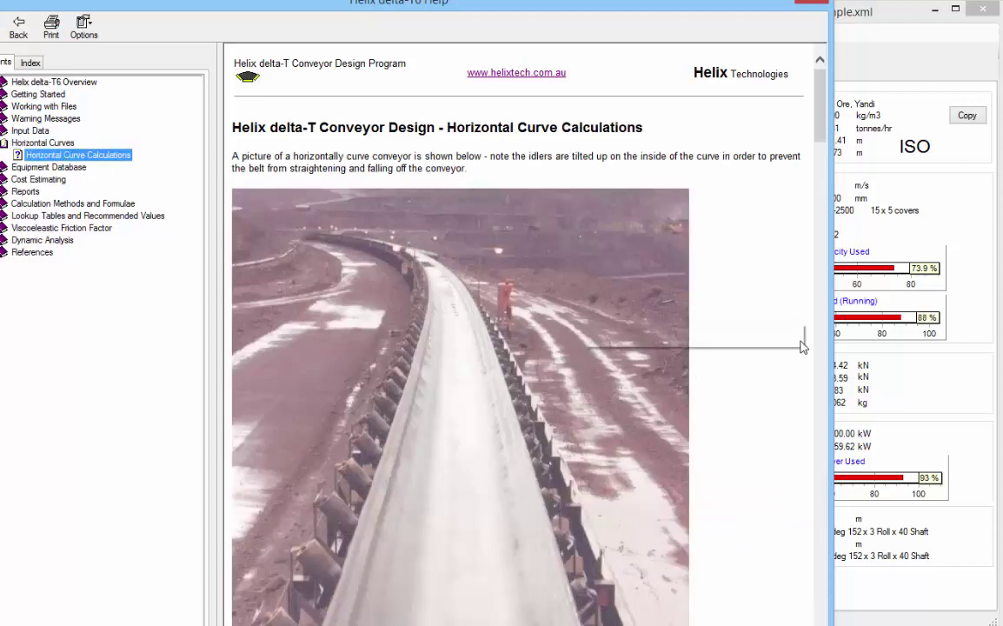
{"action": "mouse_move", "coordinate": [820, 130]}
{"action": "left_mouse_down"}
{"action": "mouse_move", "coordinate": [821, 347]}
{"action": "mouse_move", "coordinate": [822, 13]}
{"action": "left_mouse_up"}
Close help, select pulley rows 10 and 14 in the CV 814 sketch, and scroll to the head end.
{"action": "left_click", "coordinate": [820, 7]}
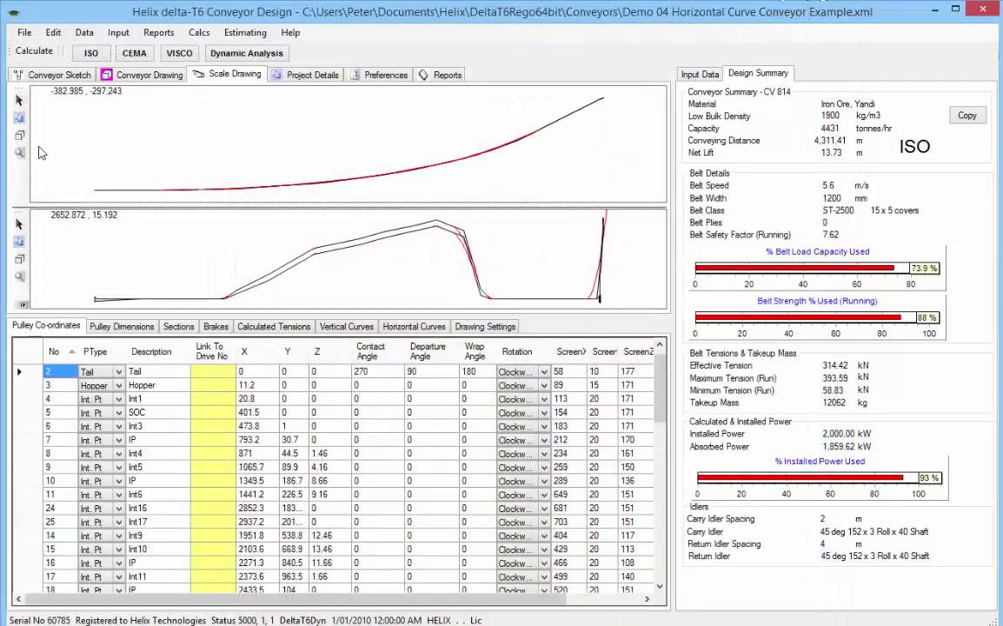
{"action": "left_click", "coordinate": [53, 74]}
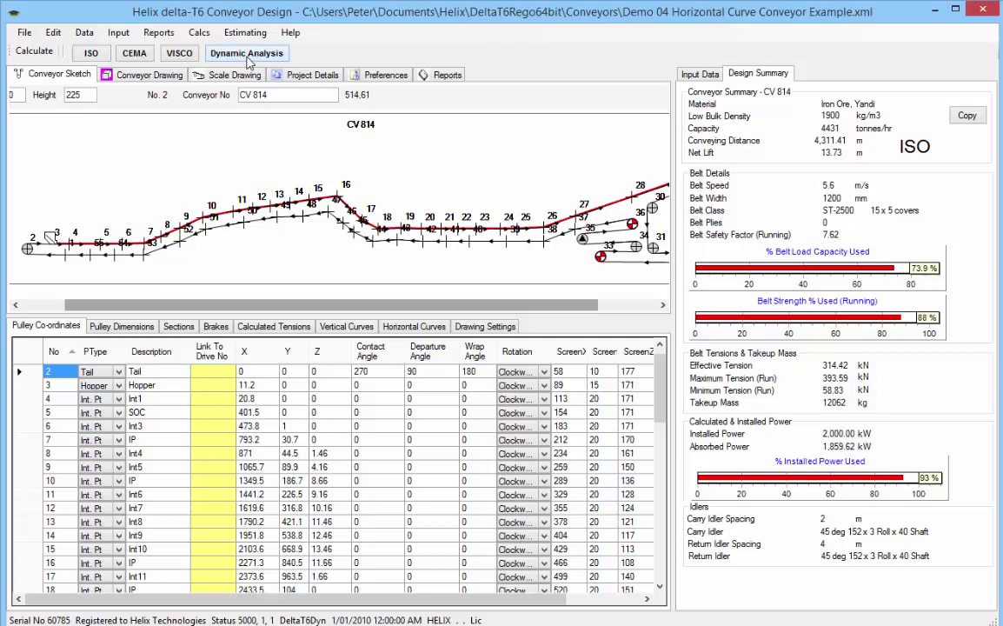
{"action": "left_click", "coordinate": [211, 209]}
{"action": "left_click", "coordinate": [299, 193]}
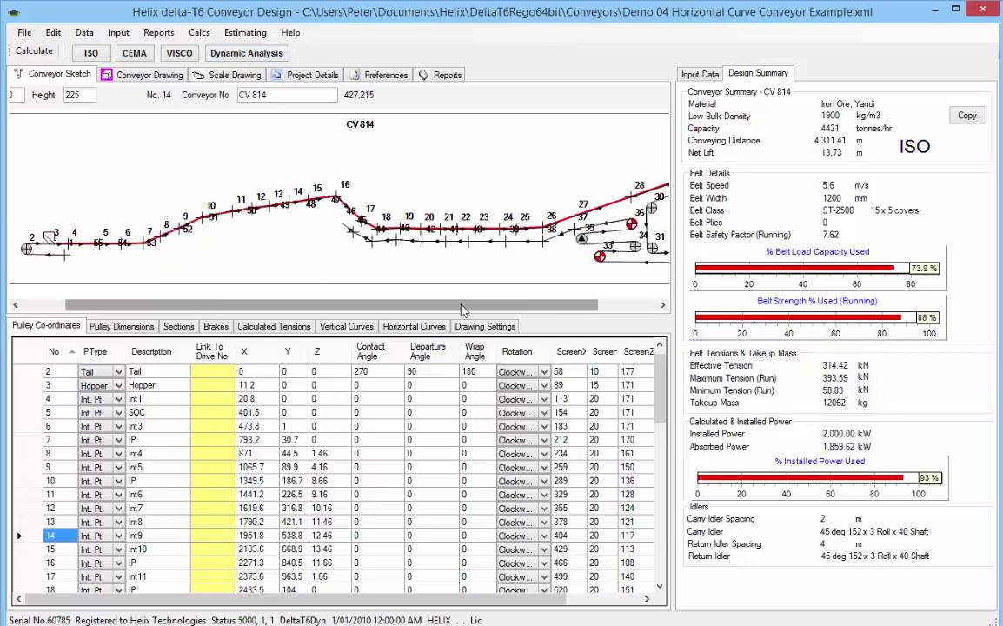
{"action": "mouse_move", "coordinate": [463, 310]}
{"action": "left_mouse_down"}
{"action": "mouse_move", "coordinate": [518, 311]}
{"action": "mouse_move", "coordinate": [159, 314]}
{"action": "left_mouse_up"}
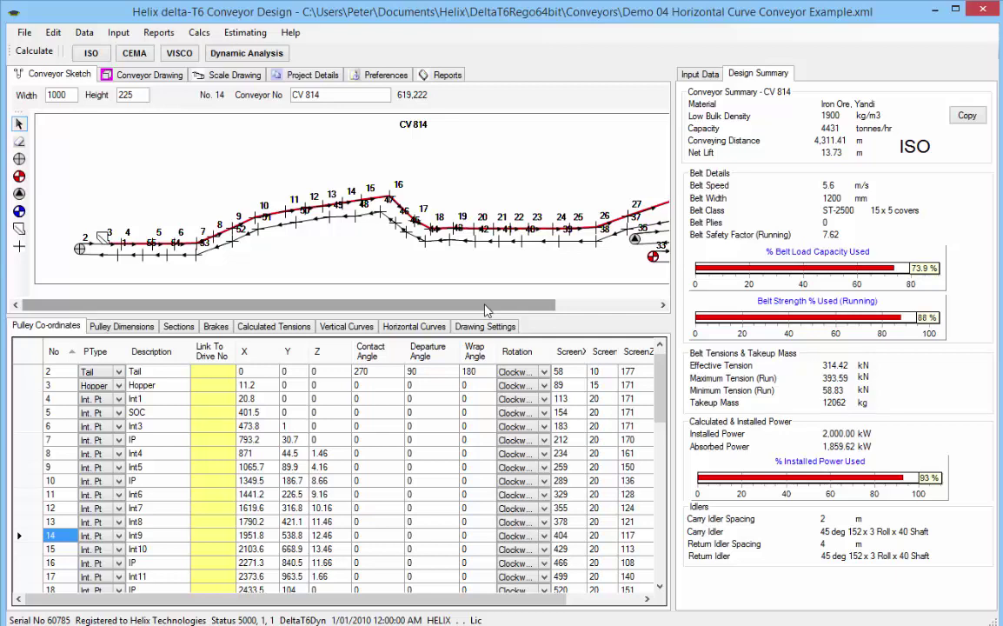
{"action": "left_click_drag", "start_coordinate": [485, 305], "coordinate": [582, 304]}
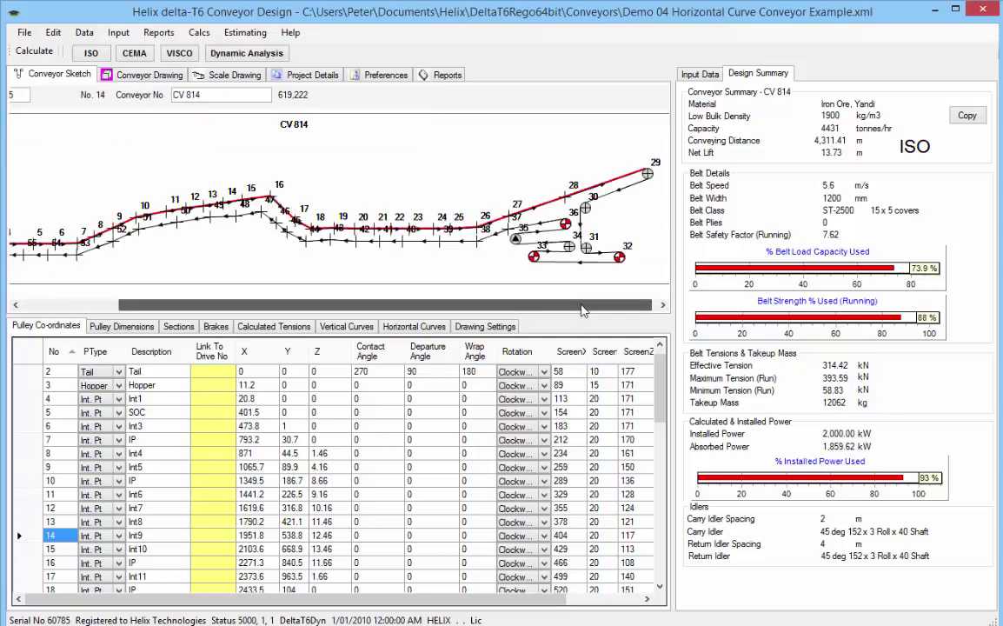